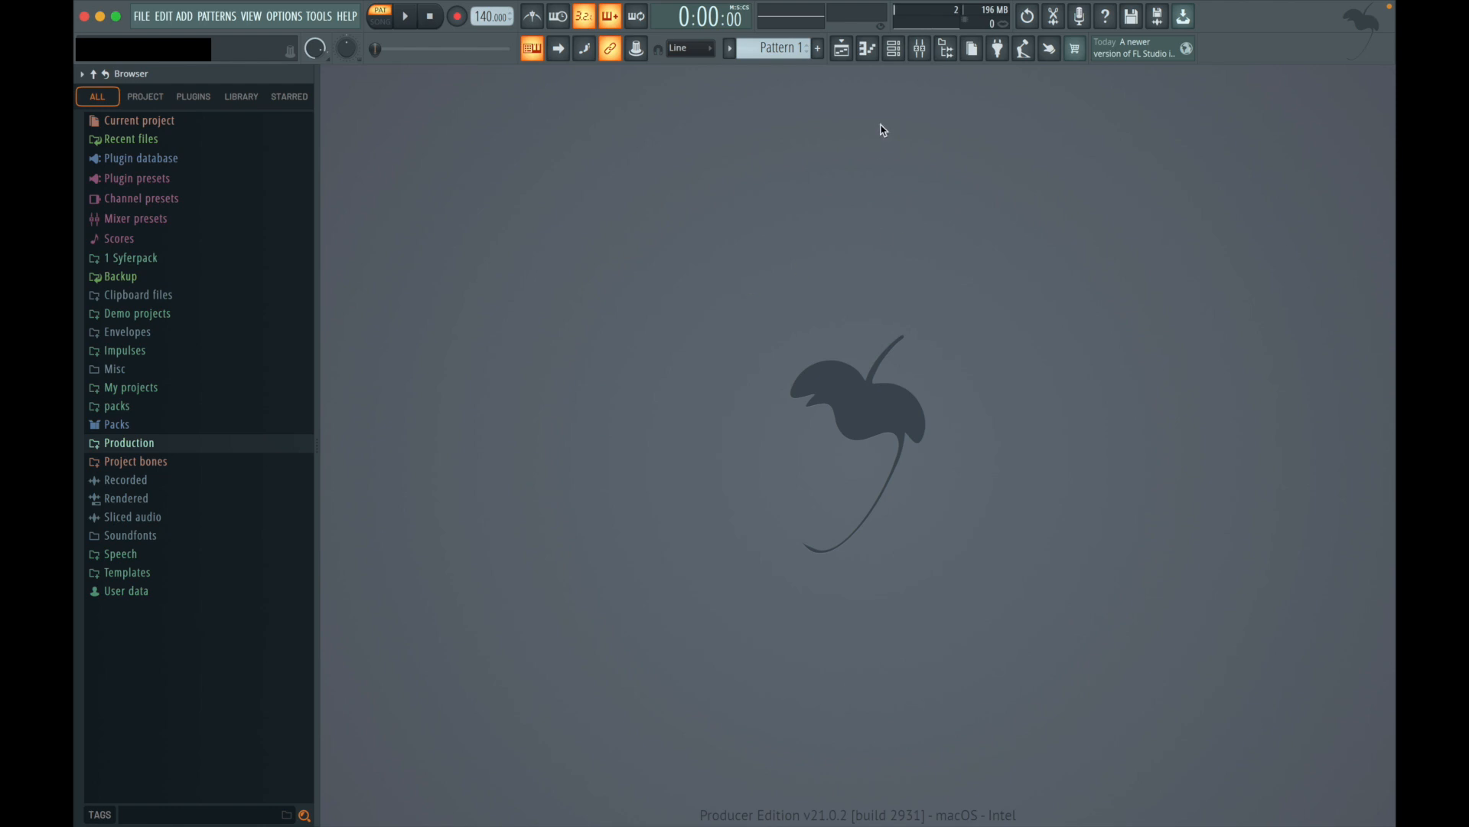
- Open the piano roll for the Sampler channel and set the scale highlighting root note to F
key("F7")
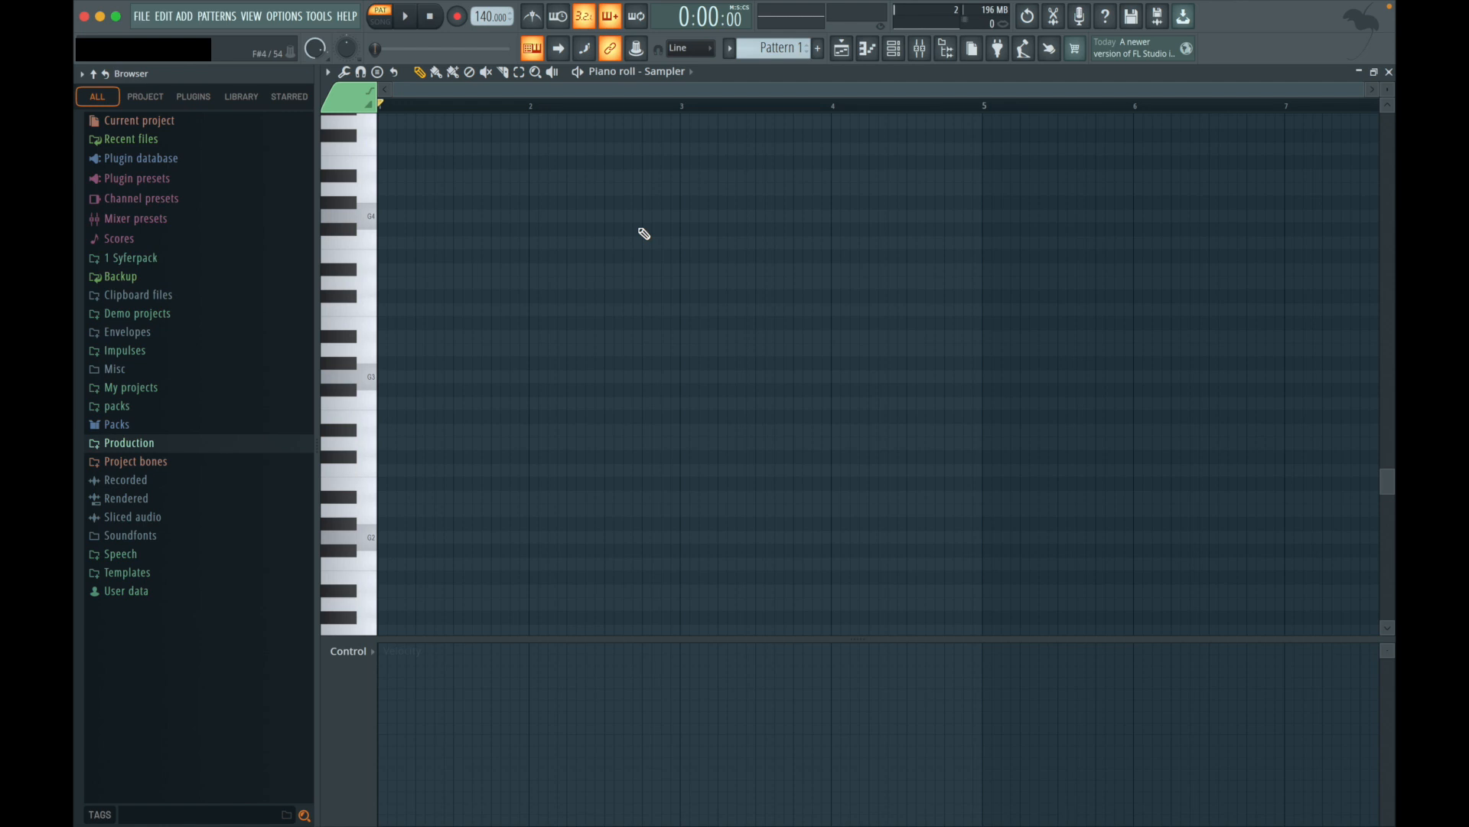
left_click(327, 72)
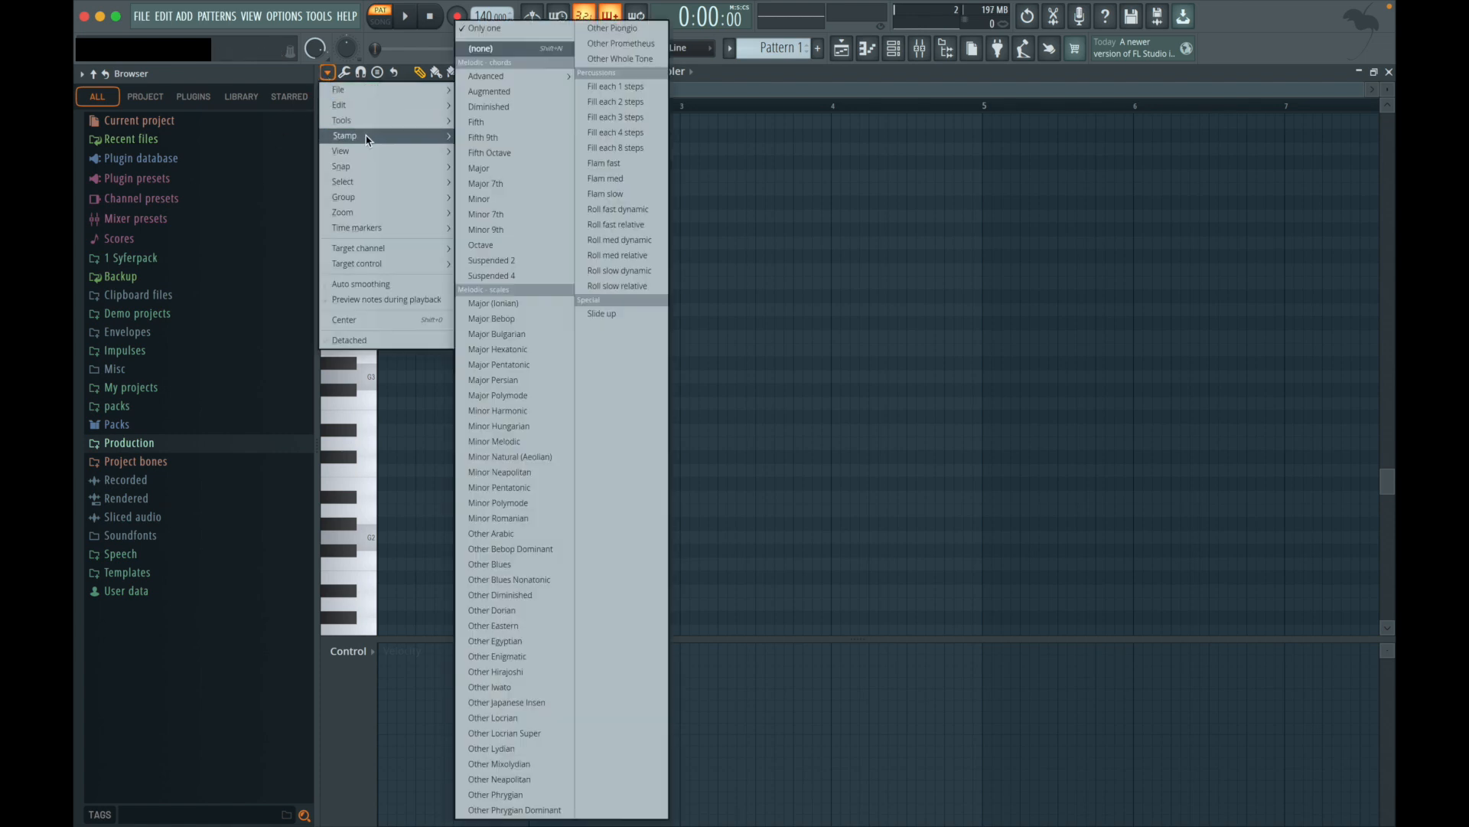
mouse_move(387, 204)
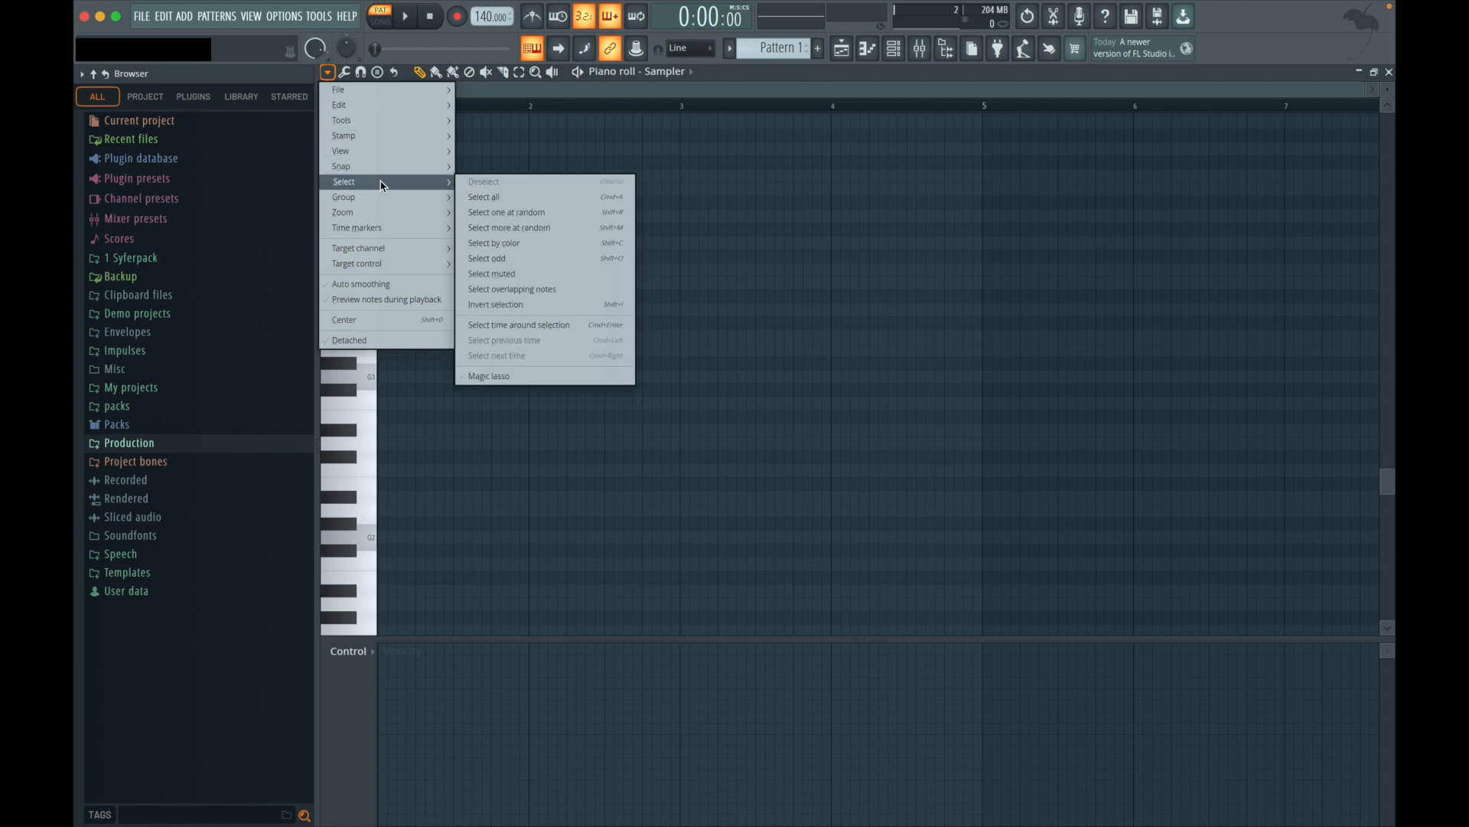
mouse_move(390, 159)
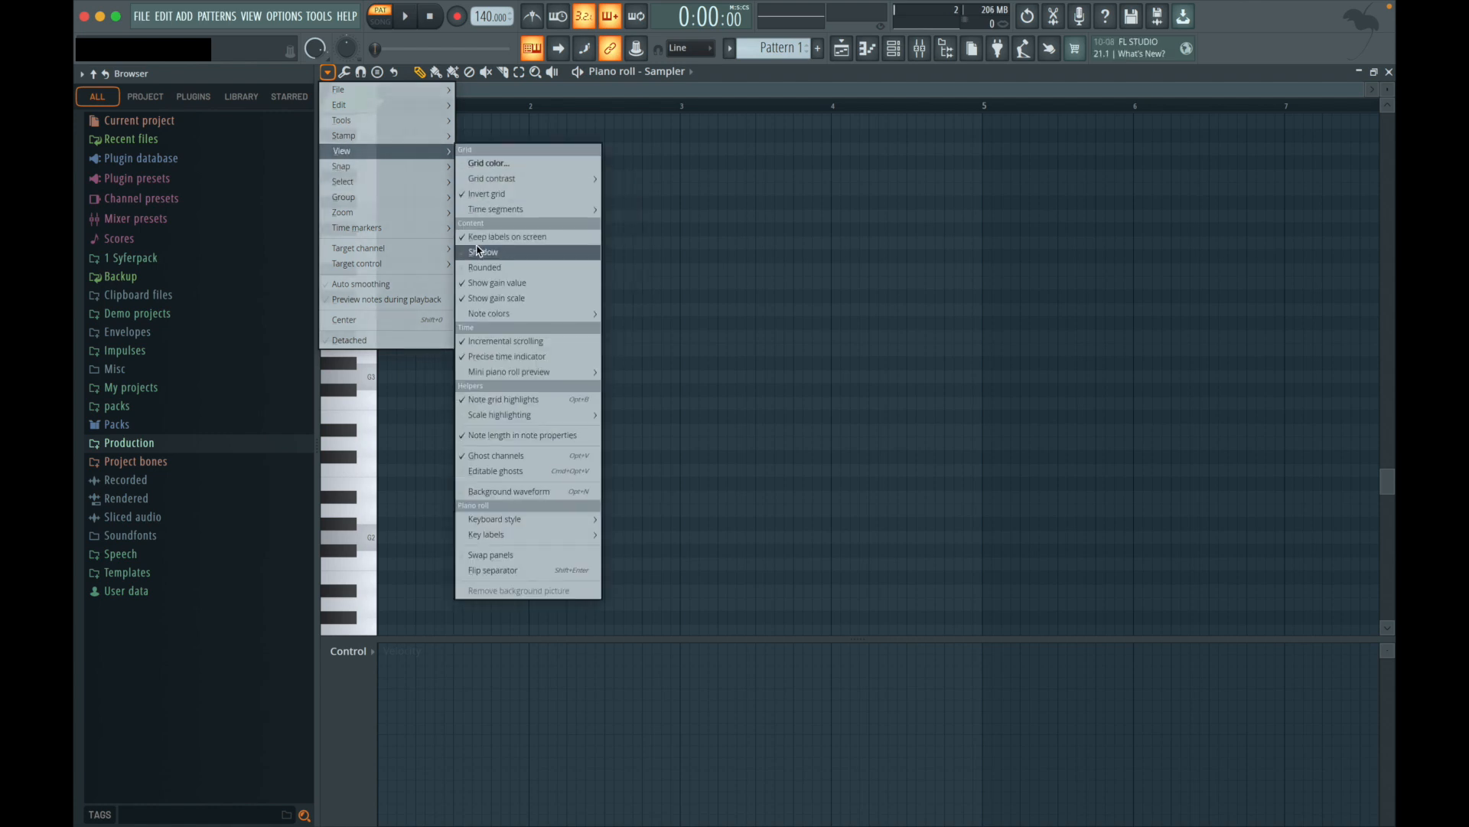
mouse_move(503, 416)
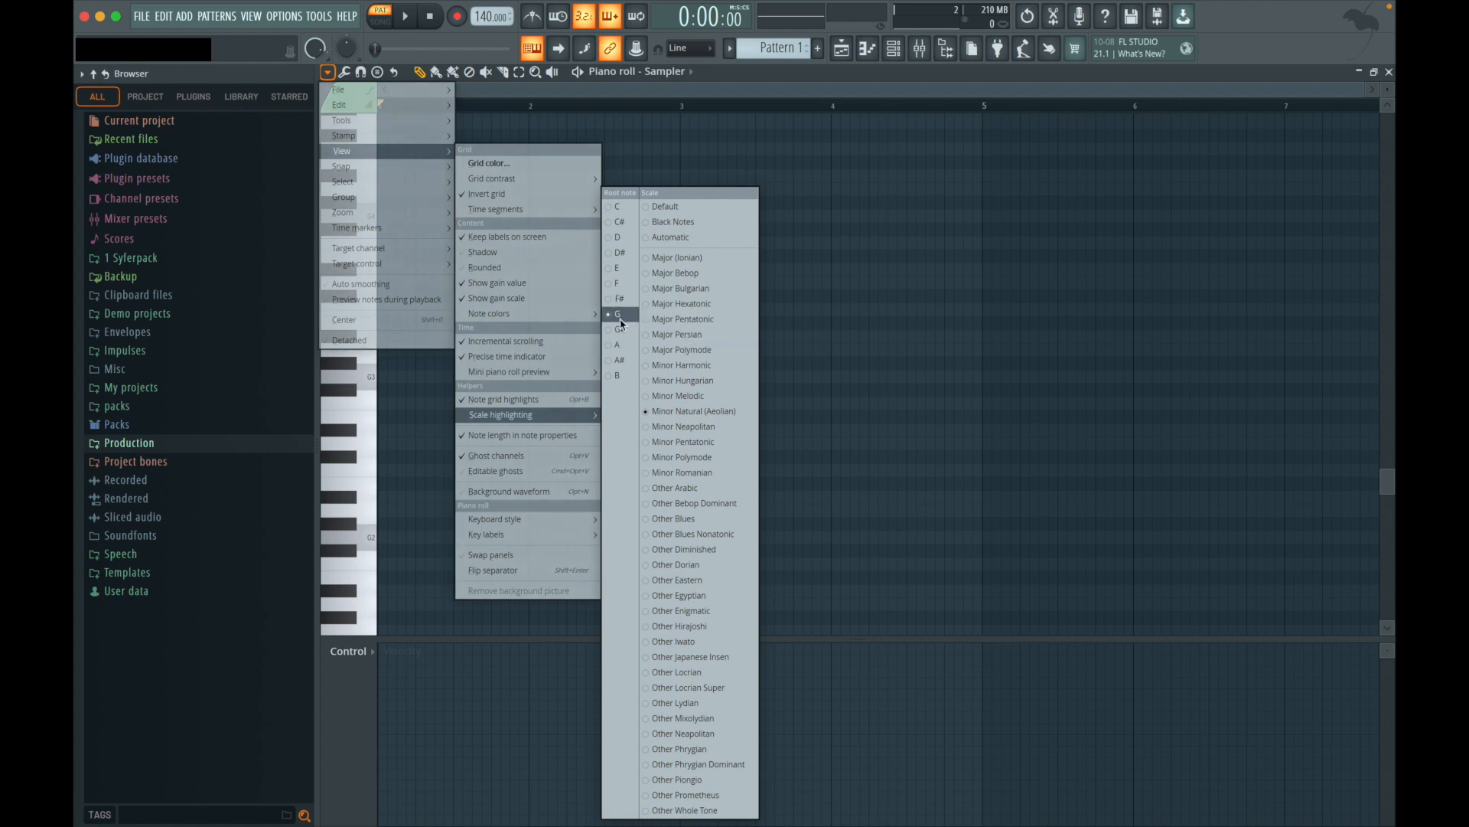
left_click(618, 284)
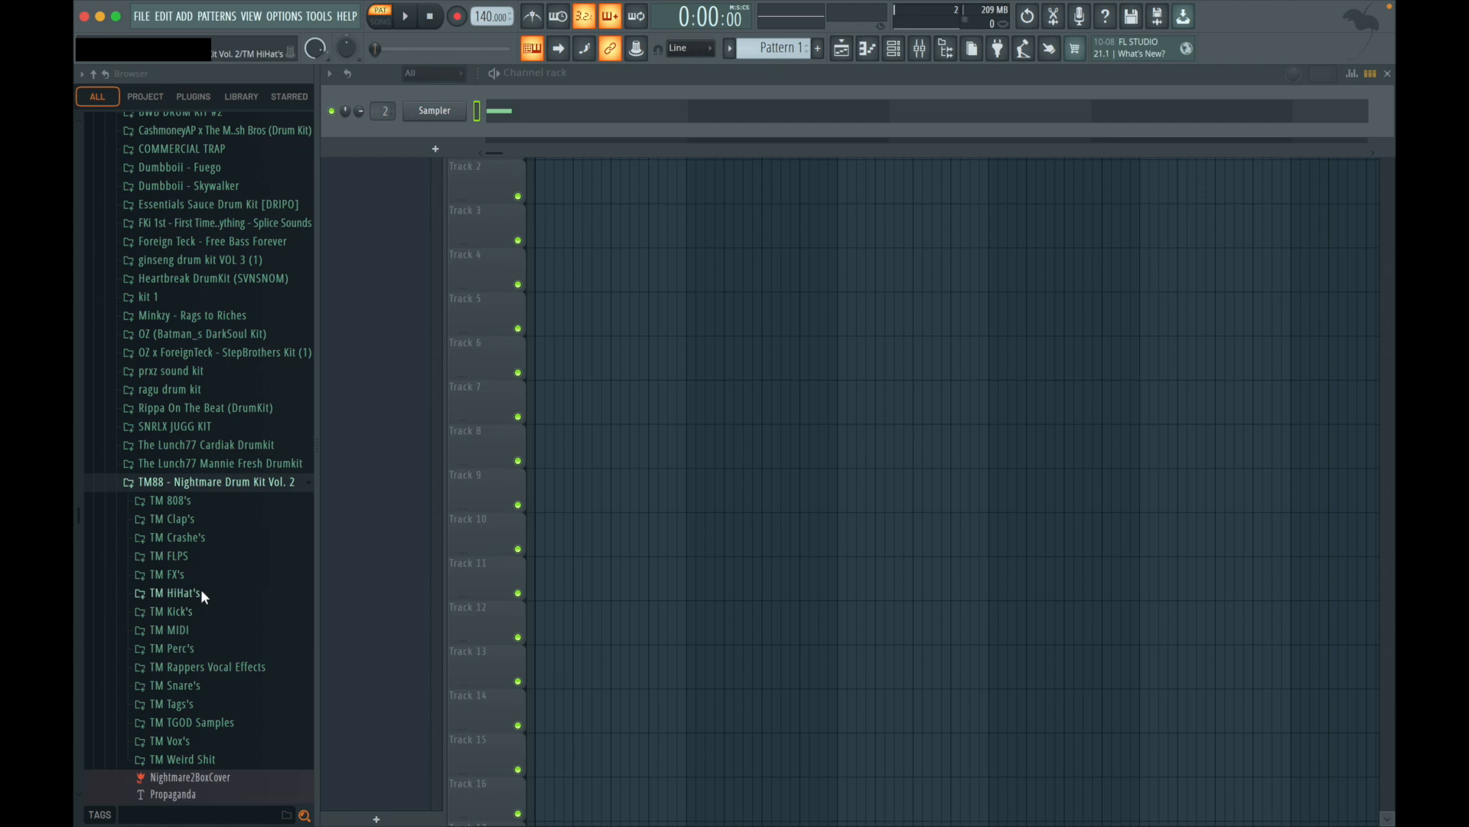
- Load the TM88 MetalHi-Hat sample from the TM HiHat's folder onto the Sampler channel
left_click(201, 589)
left_click_drag(228, 506, 450, 115)
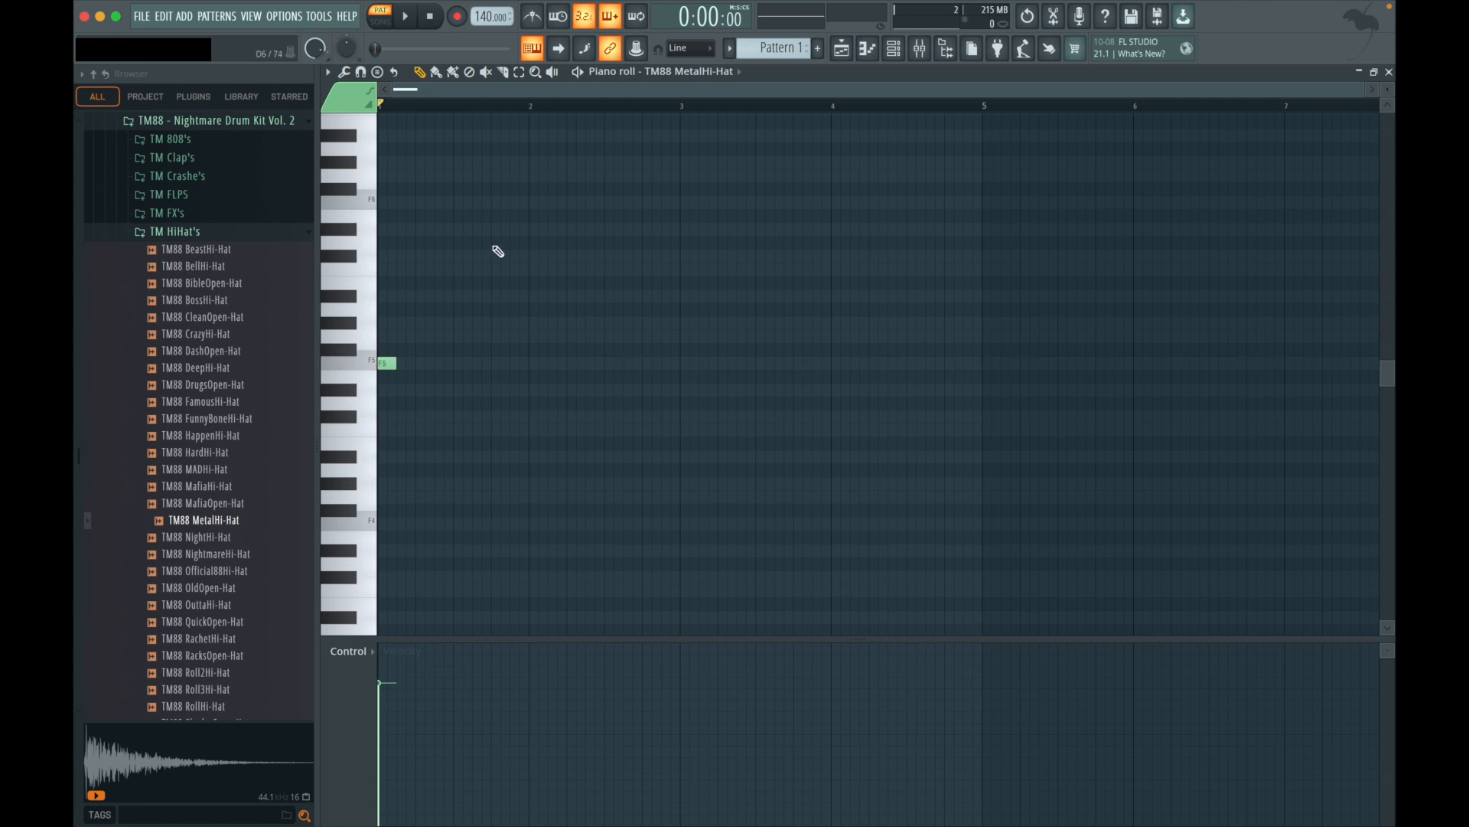
- Shorten the first F5 hit and place eight short F5 hits, one every two steps, across bar 1 with playback running
left_click_drag(392, 363, 383, 364)
left_click(390, 363)
left_click_drag(387, 362, 394, 365)
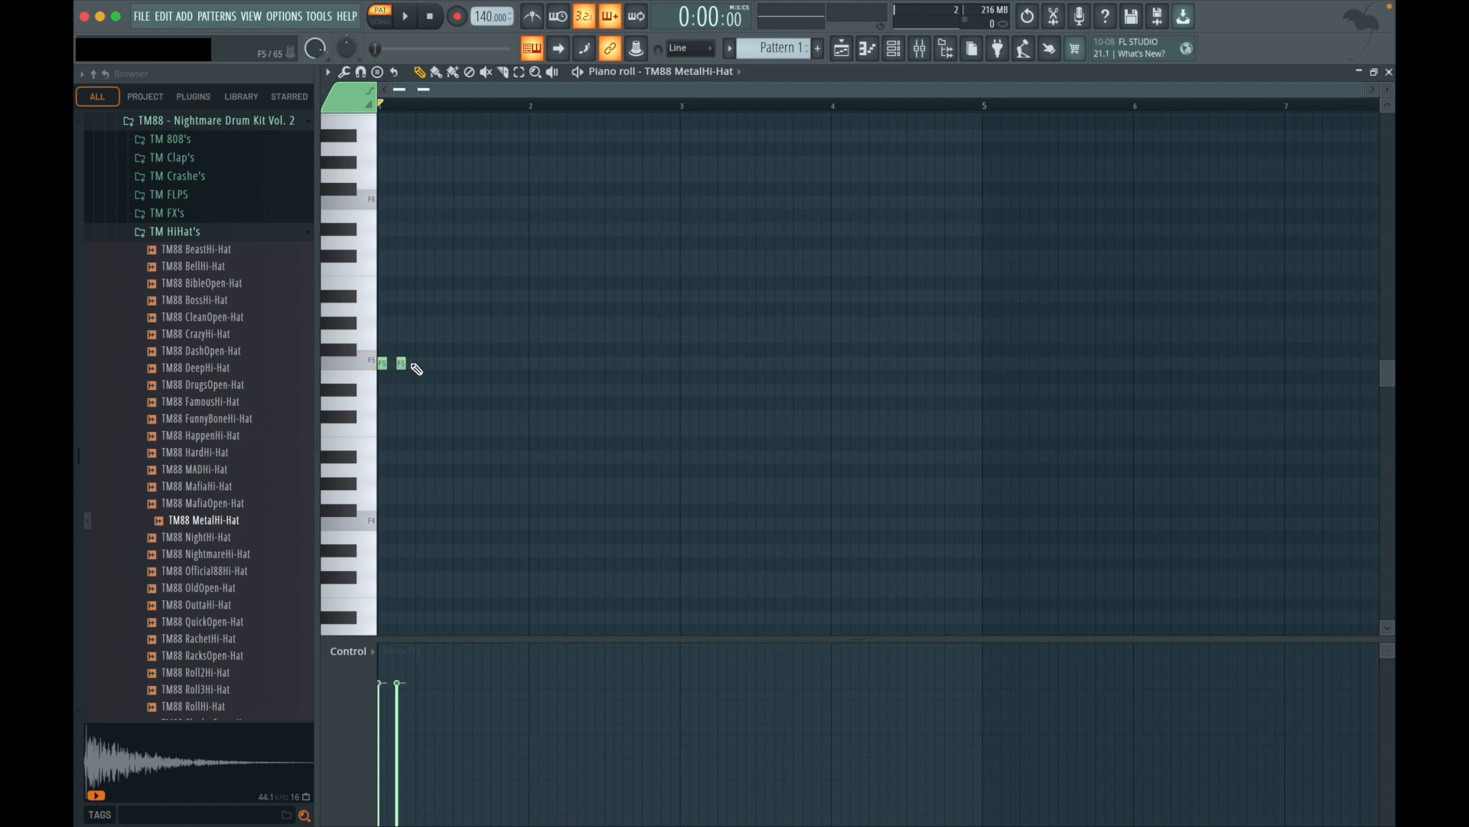
left_click(421, 363)
left_click(439, 363)
left_click(458, 363)
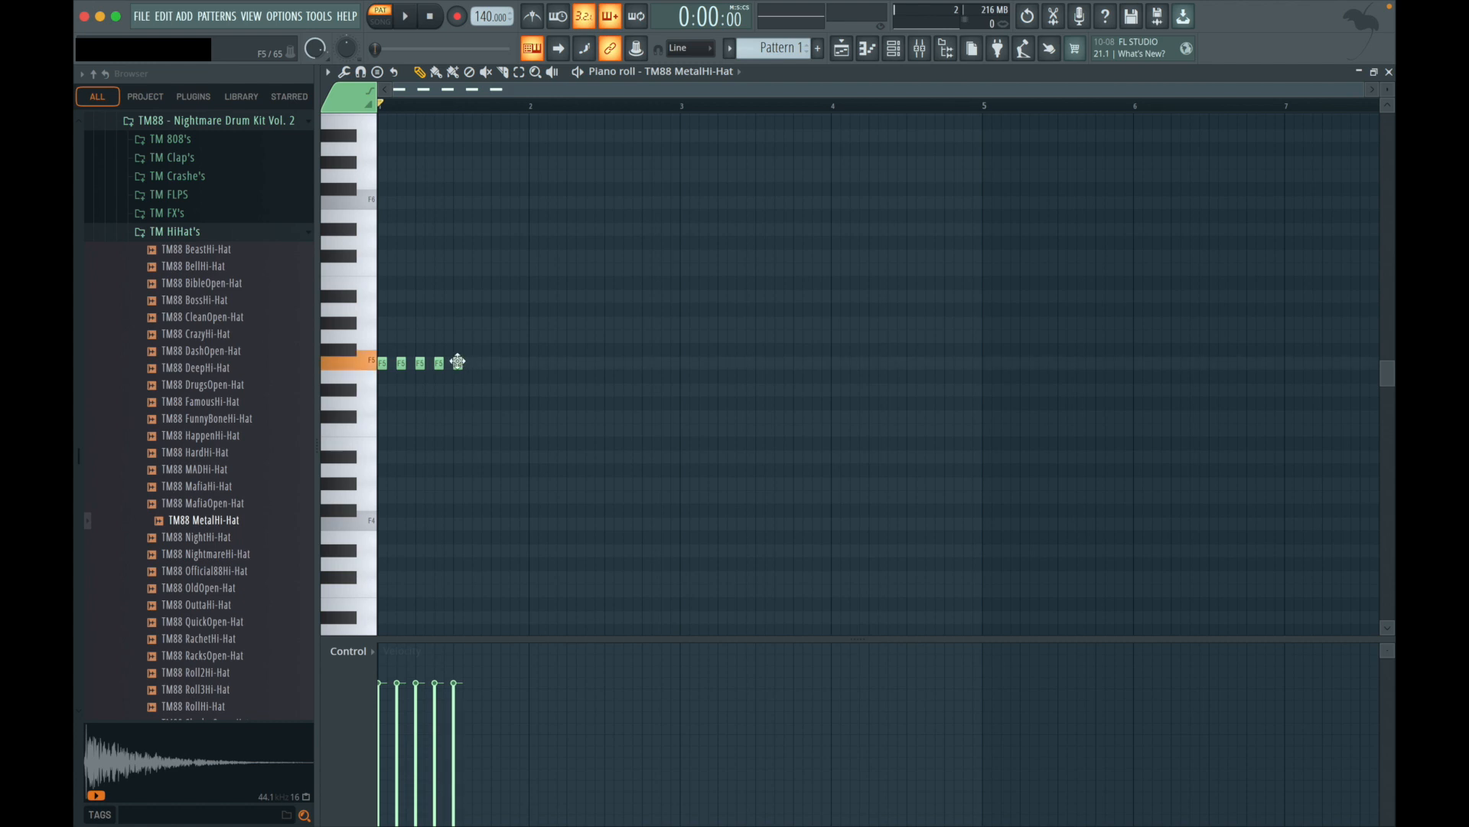
left_click(416, 20)
left_click(481, 364)
left_click(496, 362)
left_click(514, 362)
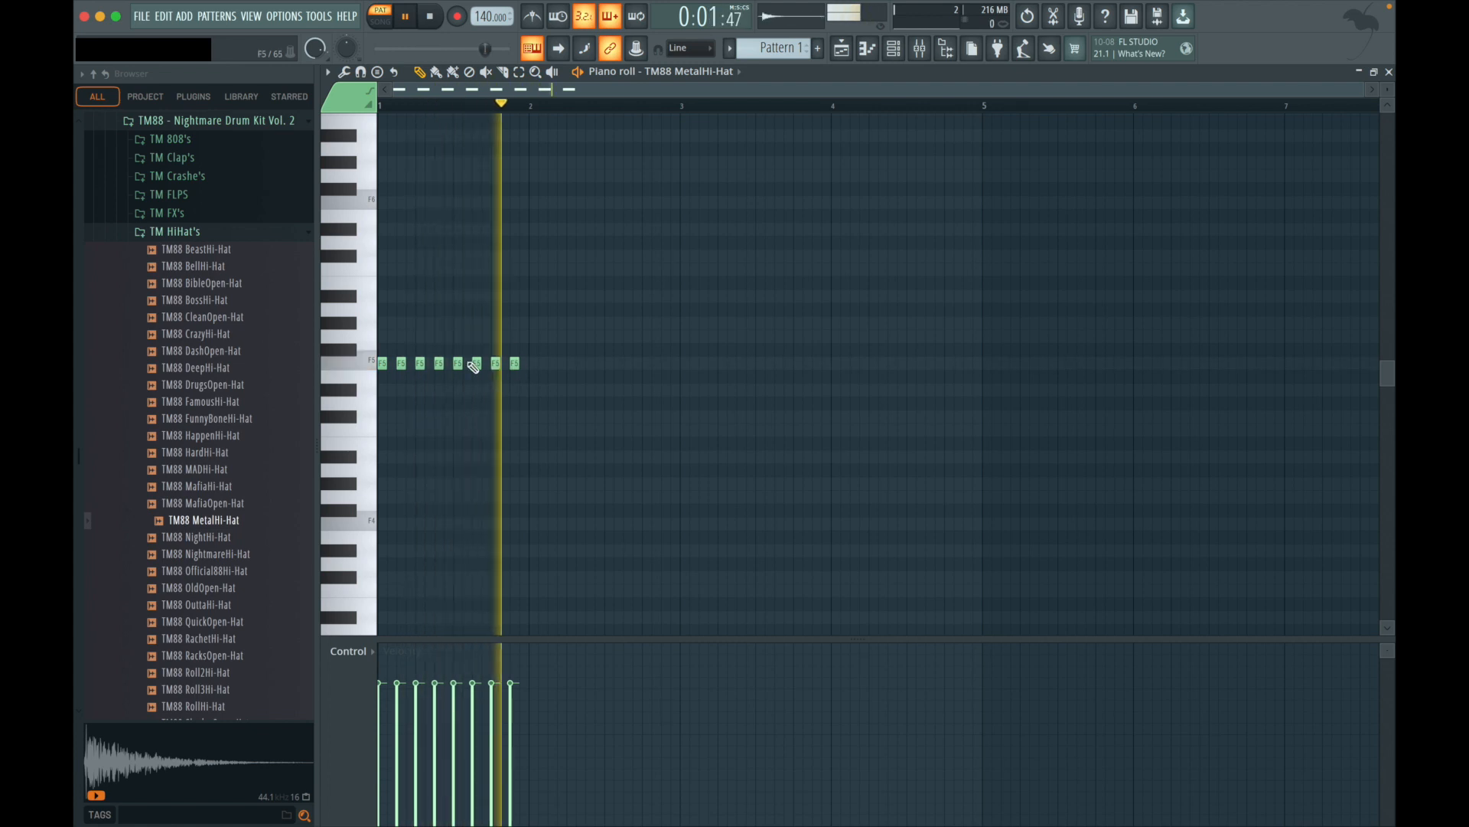
- Add a D#5 note under the third hit and C5 notes under the fifth and sixth hits, then stop playback
left_click(419, 390)
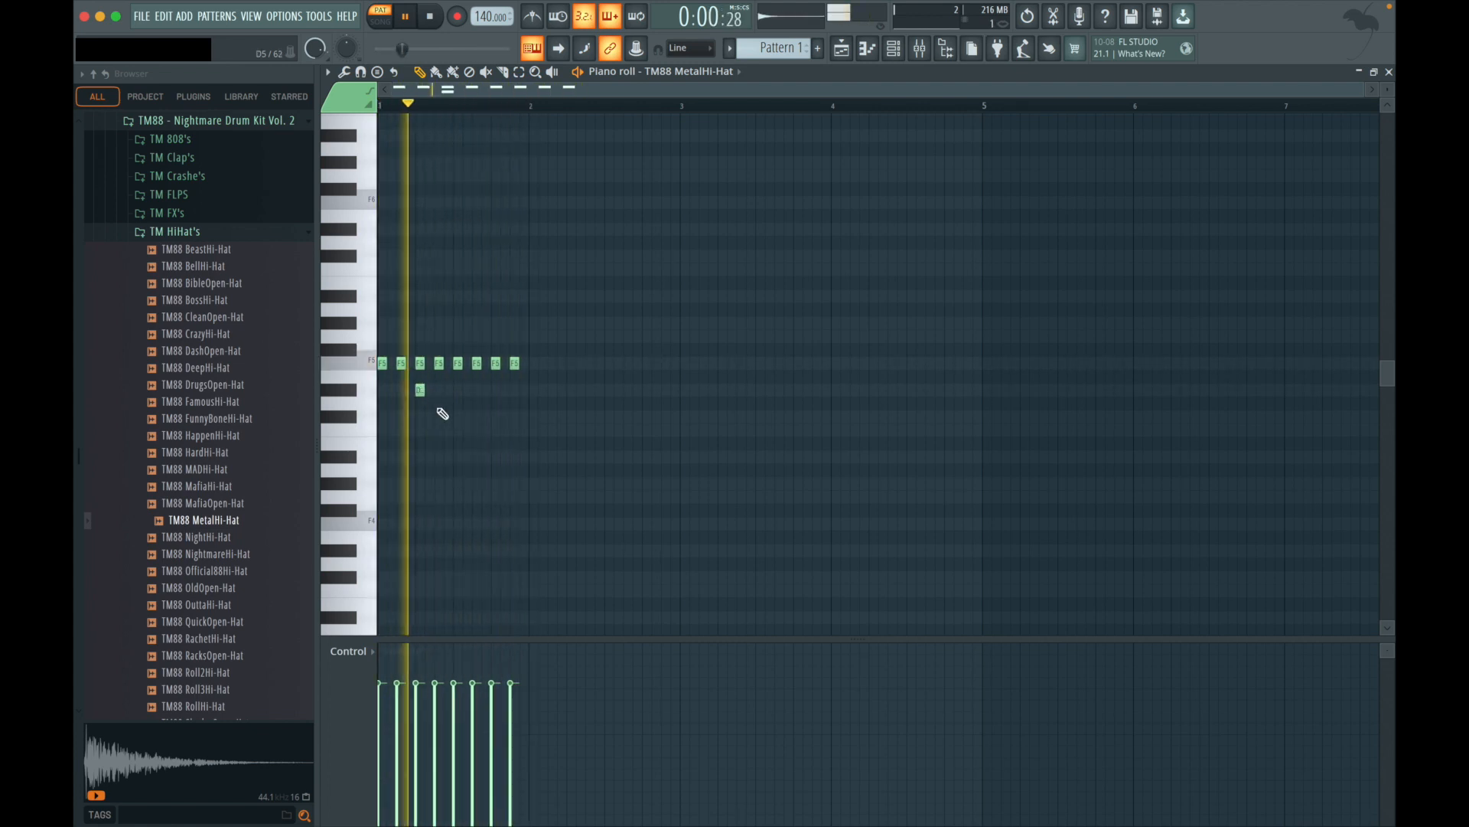
left_click(457, 431)
left_click(477, 431)
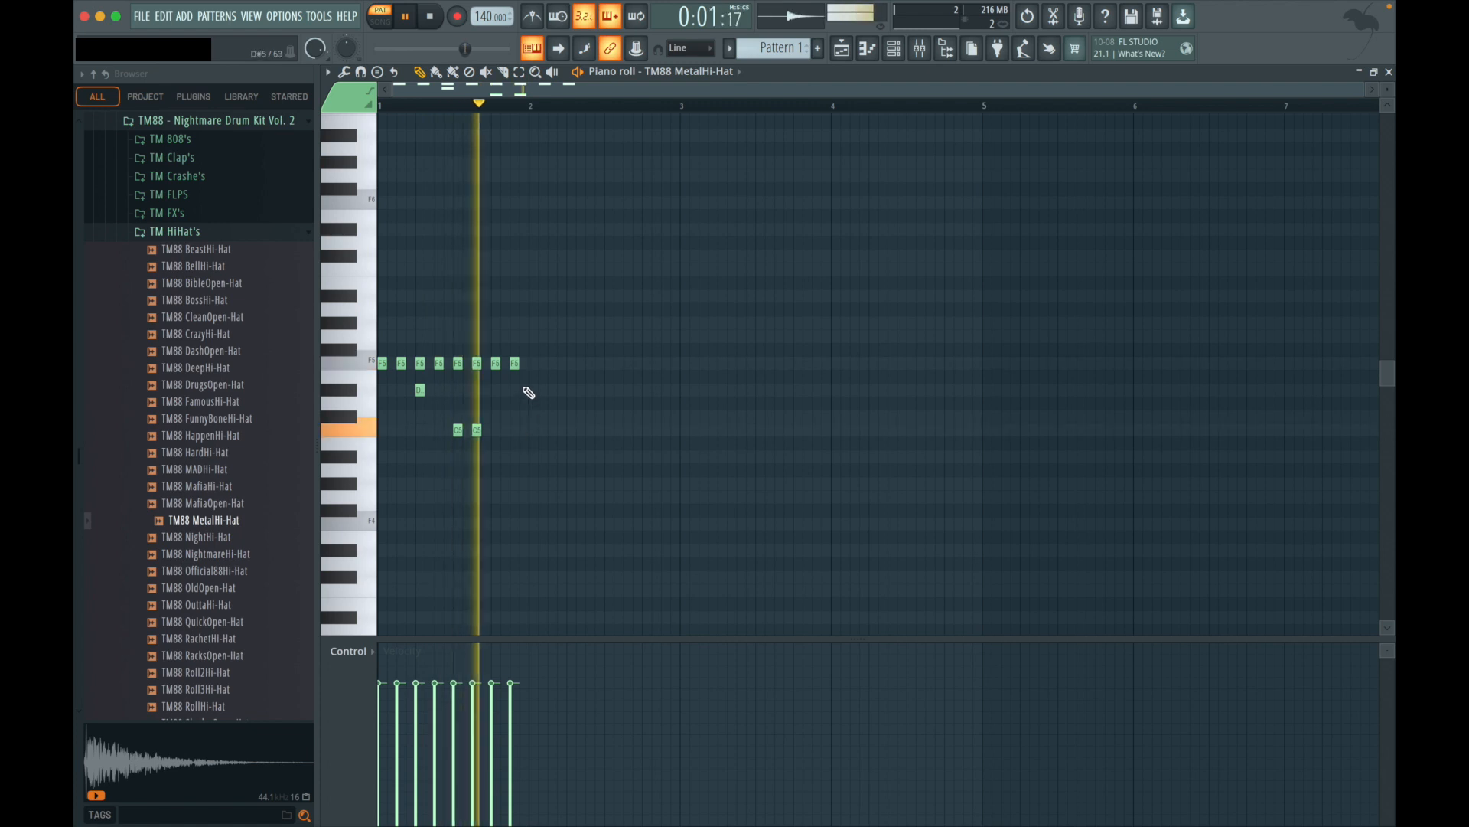
key("space")
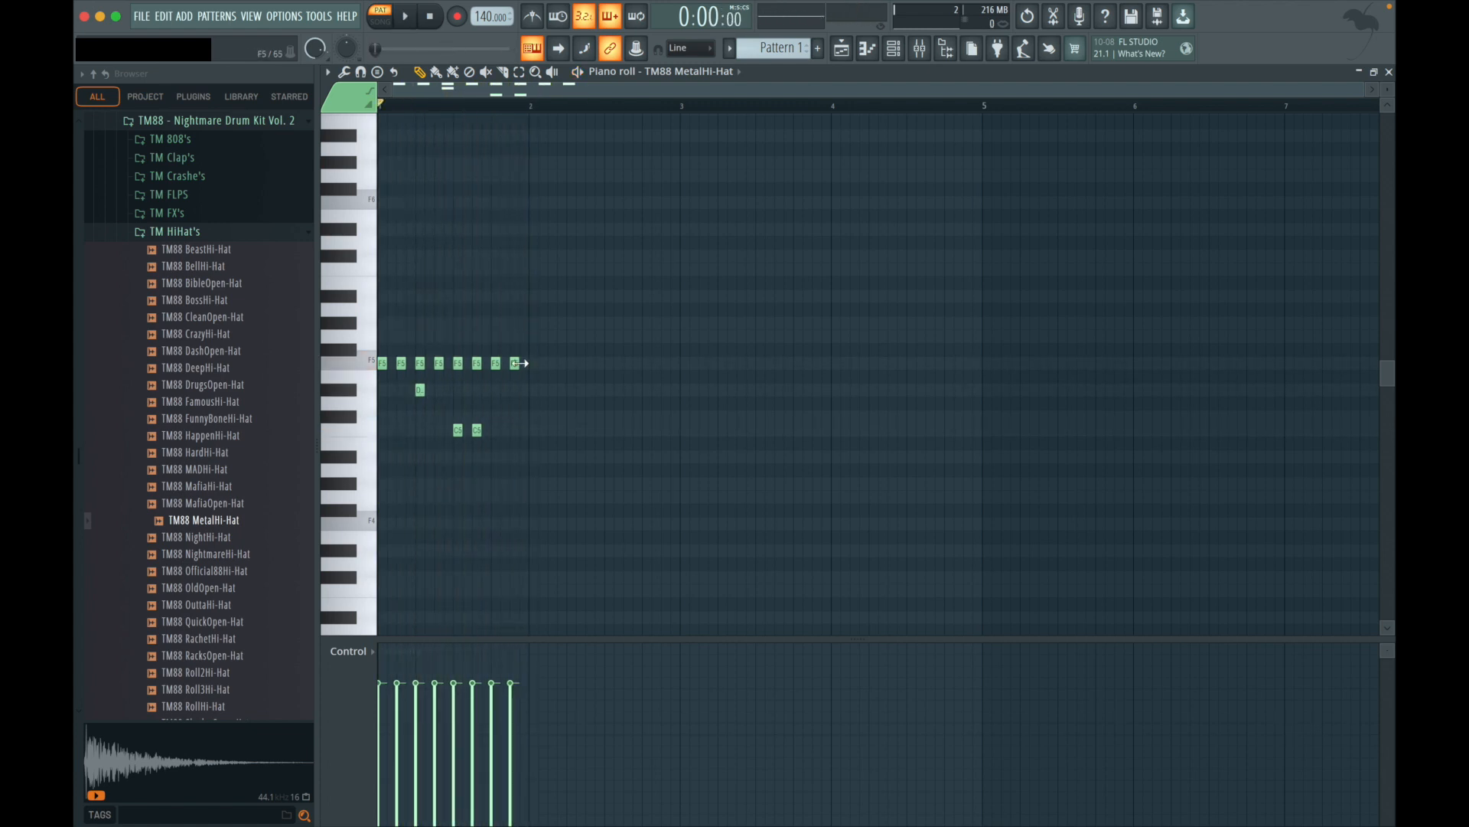
- Chop the lengthened last F5 note of bar 1 into a faster roll by lowering the chopper's time multiplier, and play it back
scroll(519, 363, "up", 2)
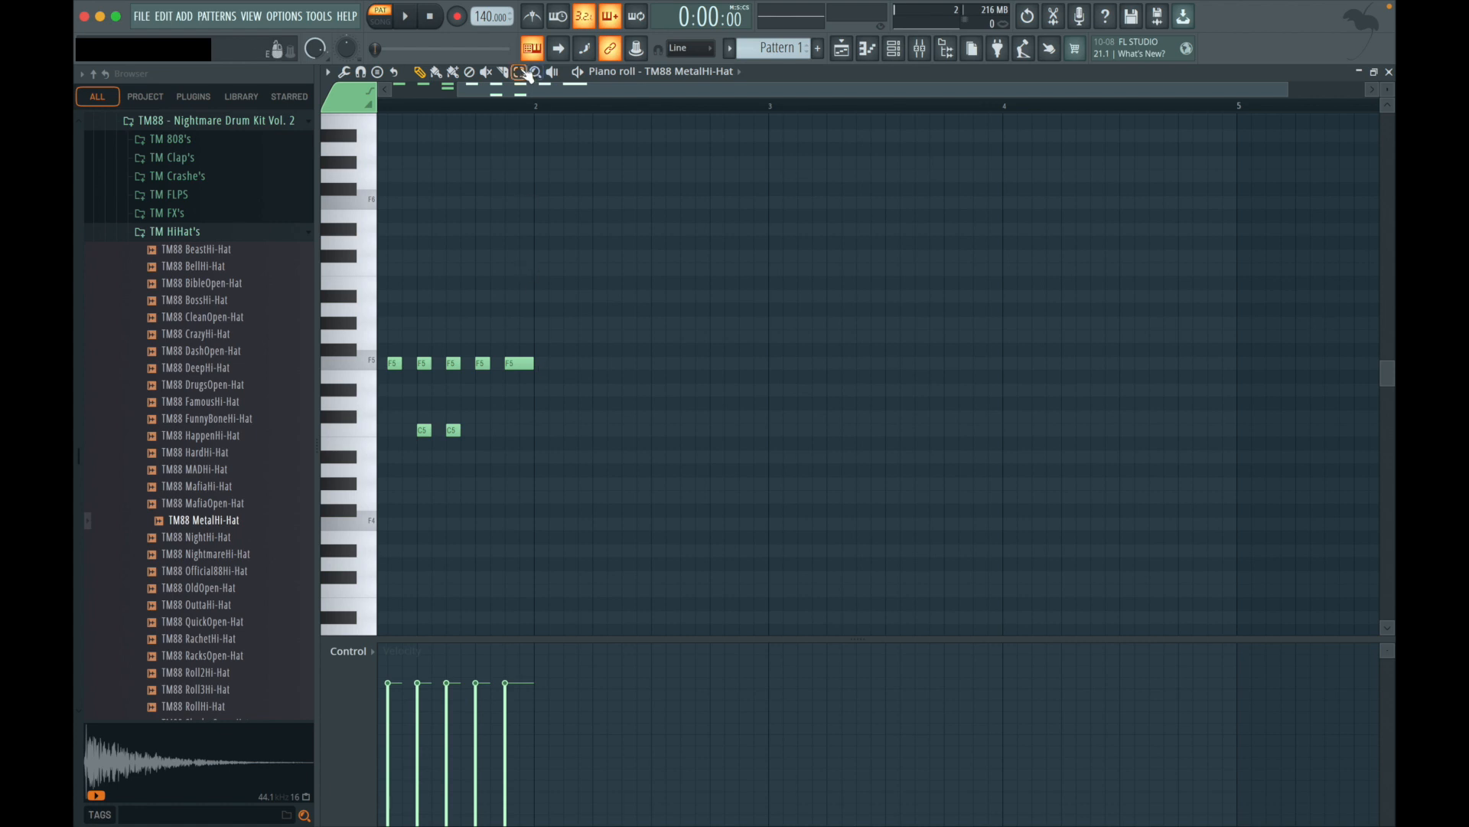
left_click_drag(559, 344, 516, 394)
key("alt+u")
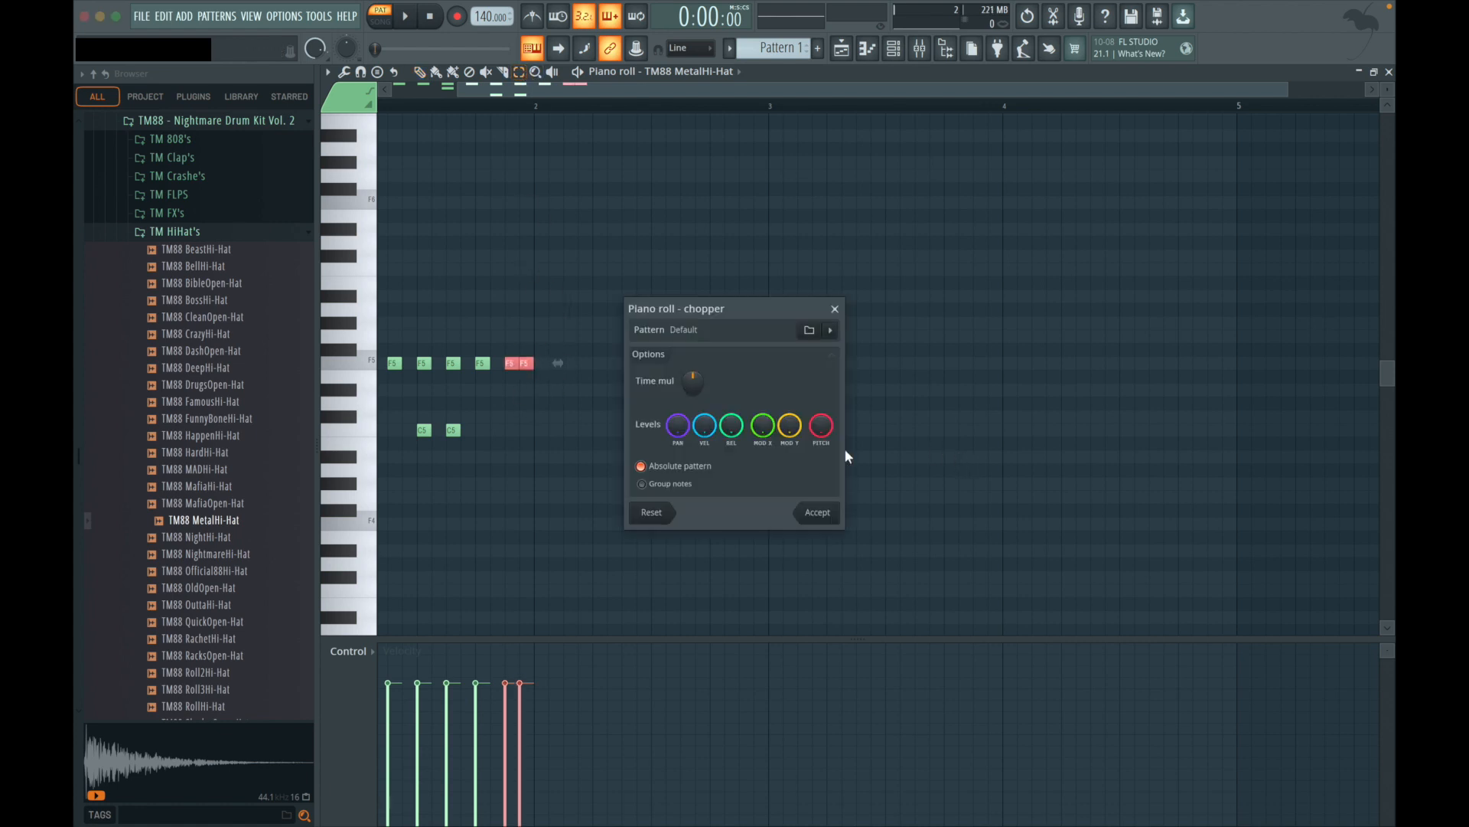
left_click_drag(692, 380, 692, 392)
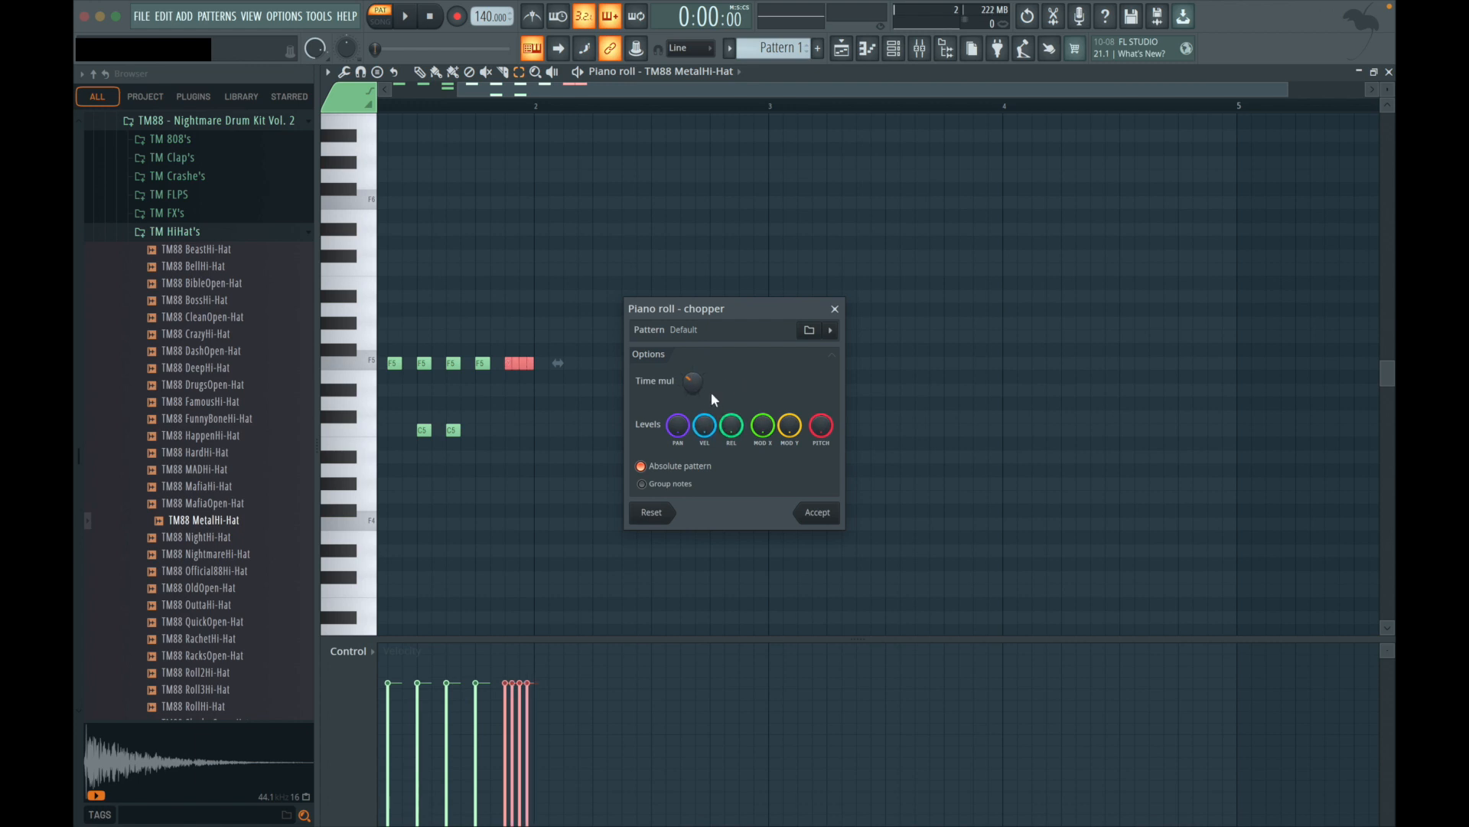
left_click(406, 18)
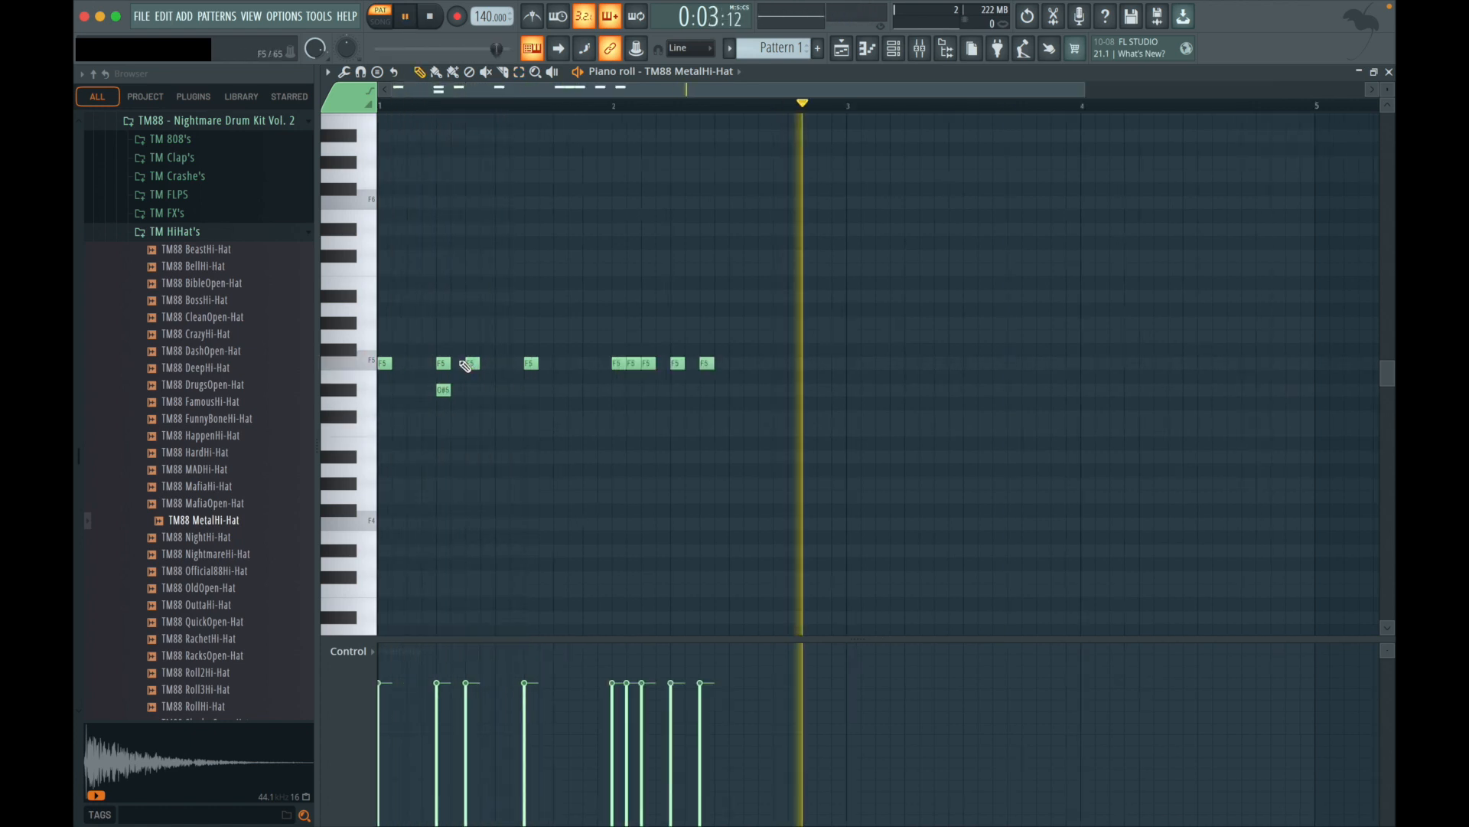
- Rearrange the F5 hits into eight evenly spaced notes, one per beat across bars 1 and 2, deleting the extra hits
left_click_drag(466, 365, 560, 362)
right_click(632, 363)
right_click(646, 363)
right_click(676, 363)
left_click_drag(705, 364, 674, 361)
left_click(733, 361)
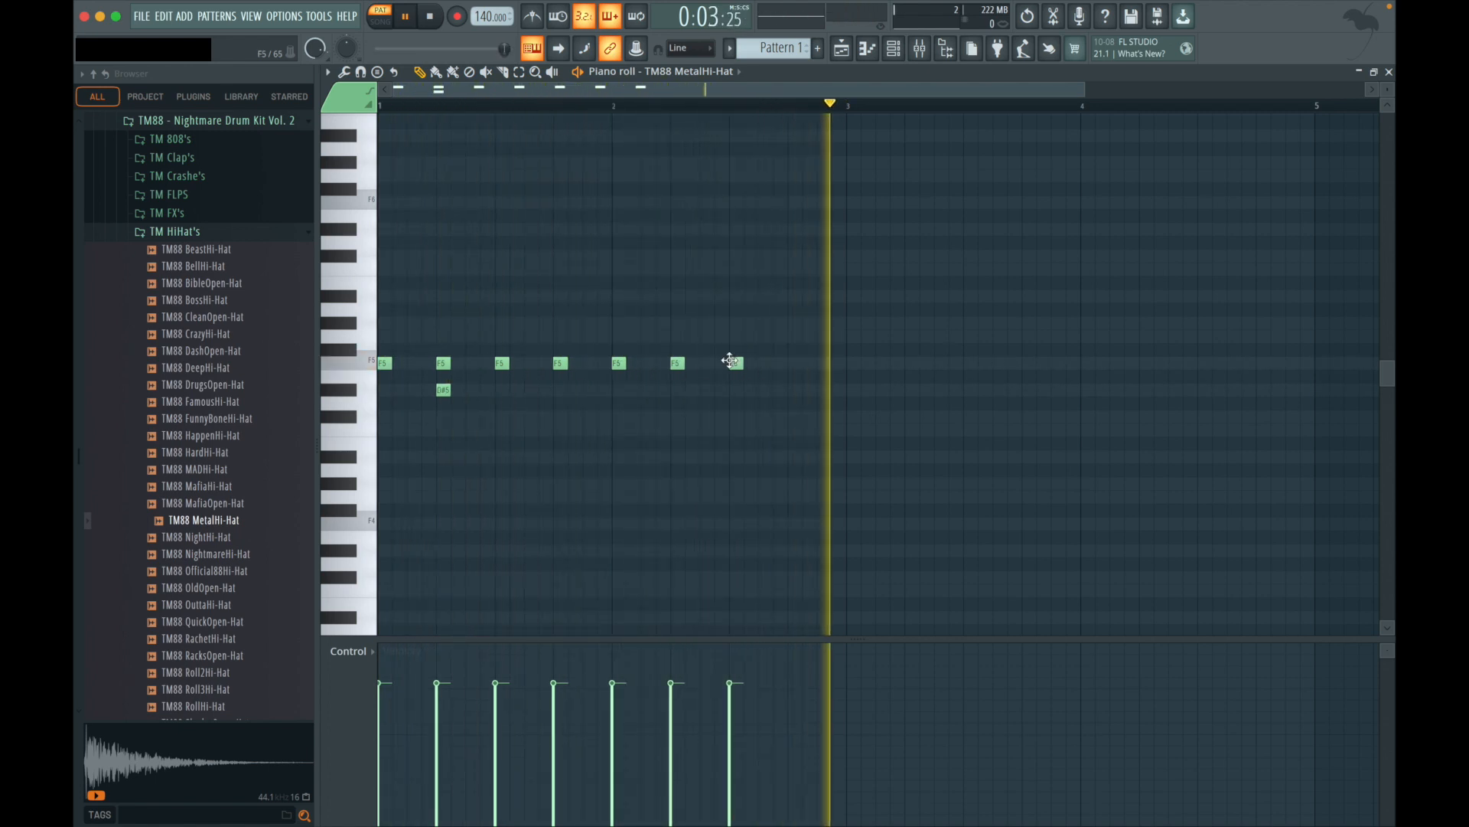
left_click(790, 361)
- Delete the D#5 note and add adjacent C#5 and C5 notes just before the third F5 hit
right_click(444, 389)
left_click(469, 417)
left_click(483, 431)
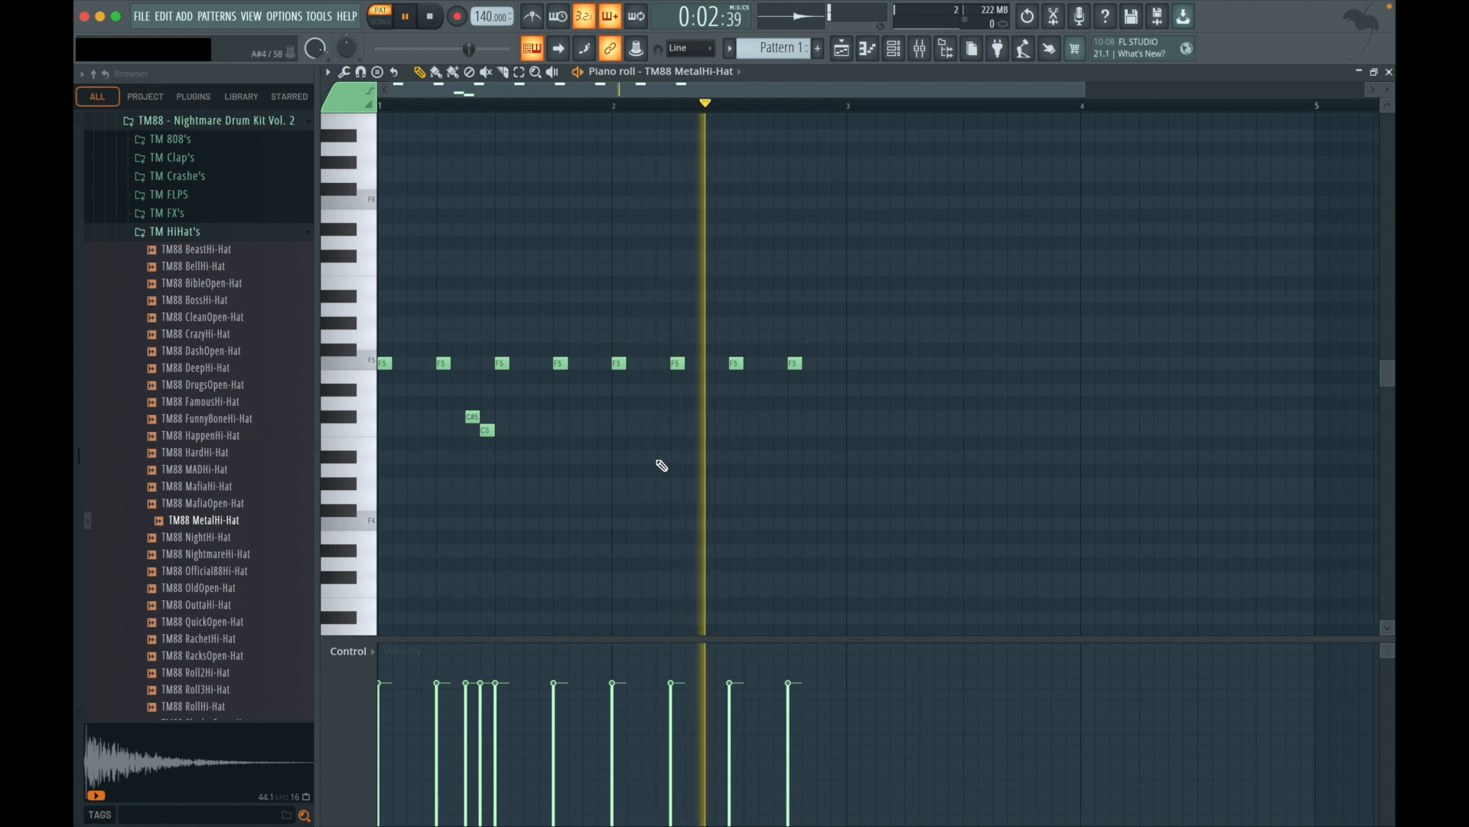
- Add C5 and A#4 notes before the seventh and eighth F5 hits and two adjacent G4 notes ending bar 1, then stop playback
left_click(703, 430)
left_click(761, 457)
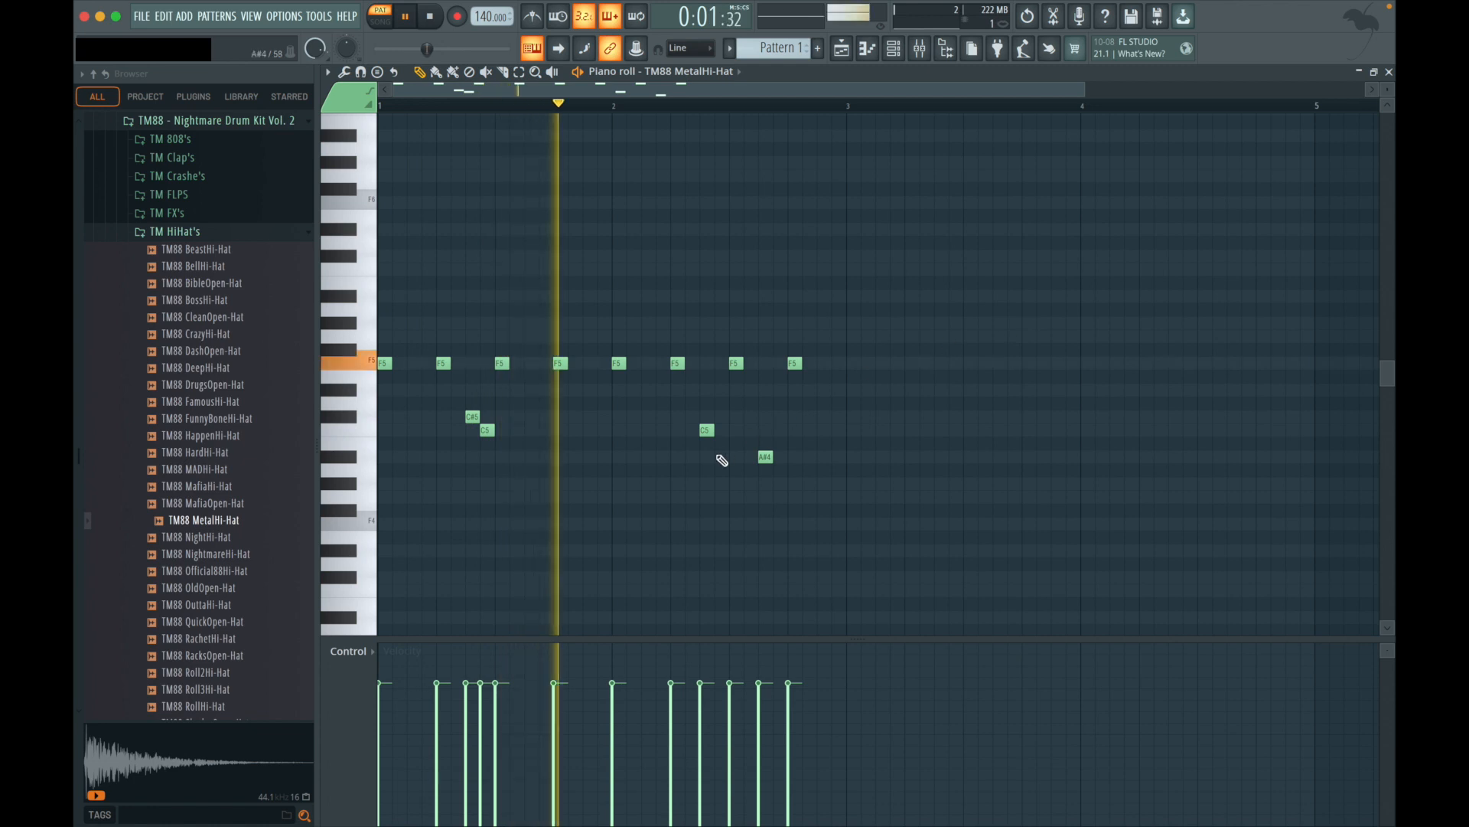
left_click(590, 497)
left_click(604, 497)
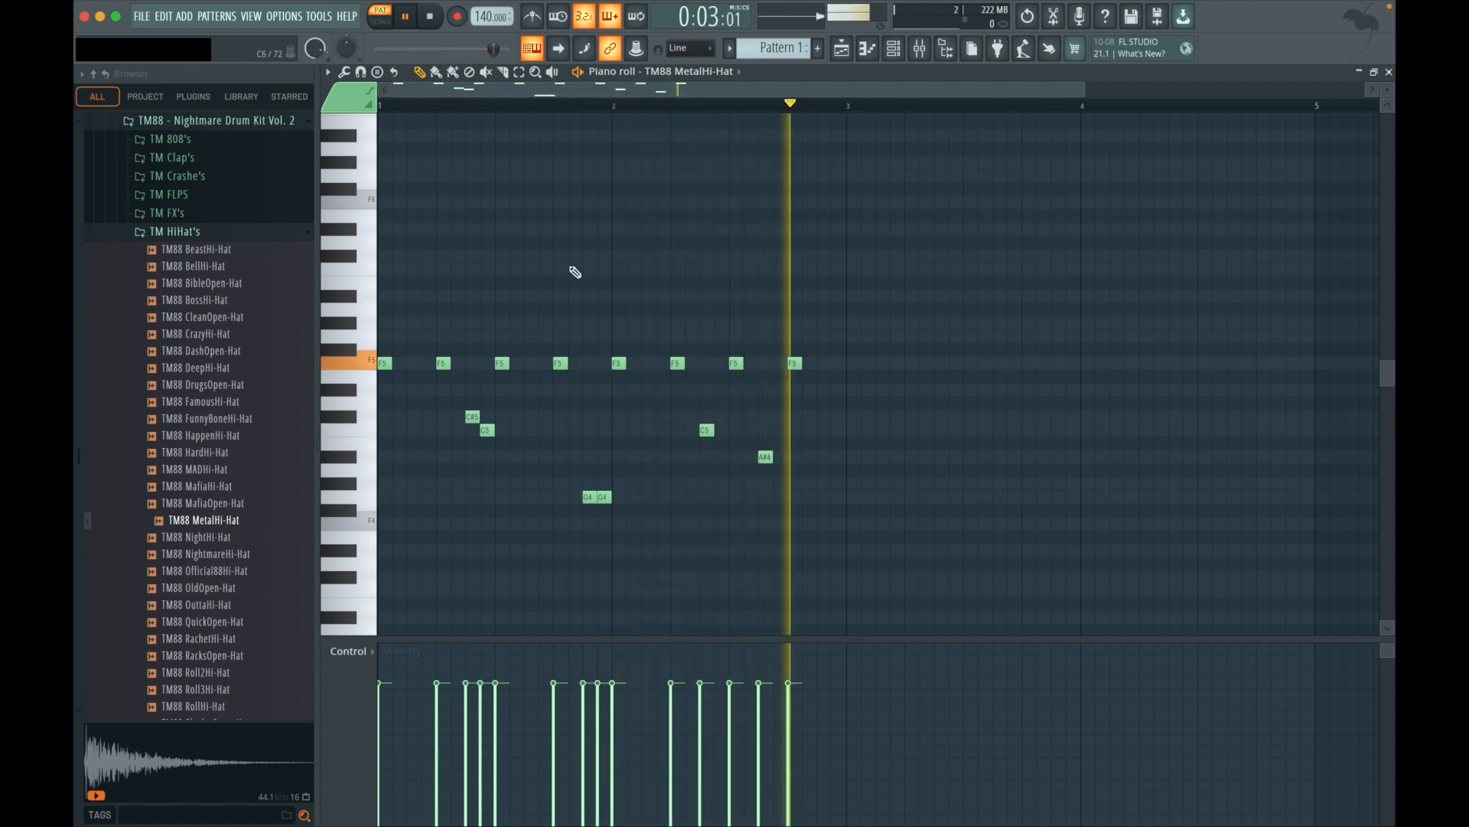
left_click(433, 19)
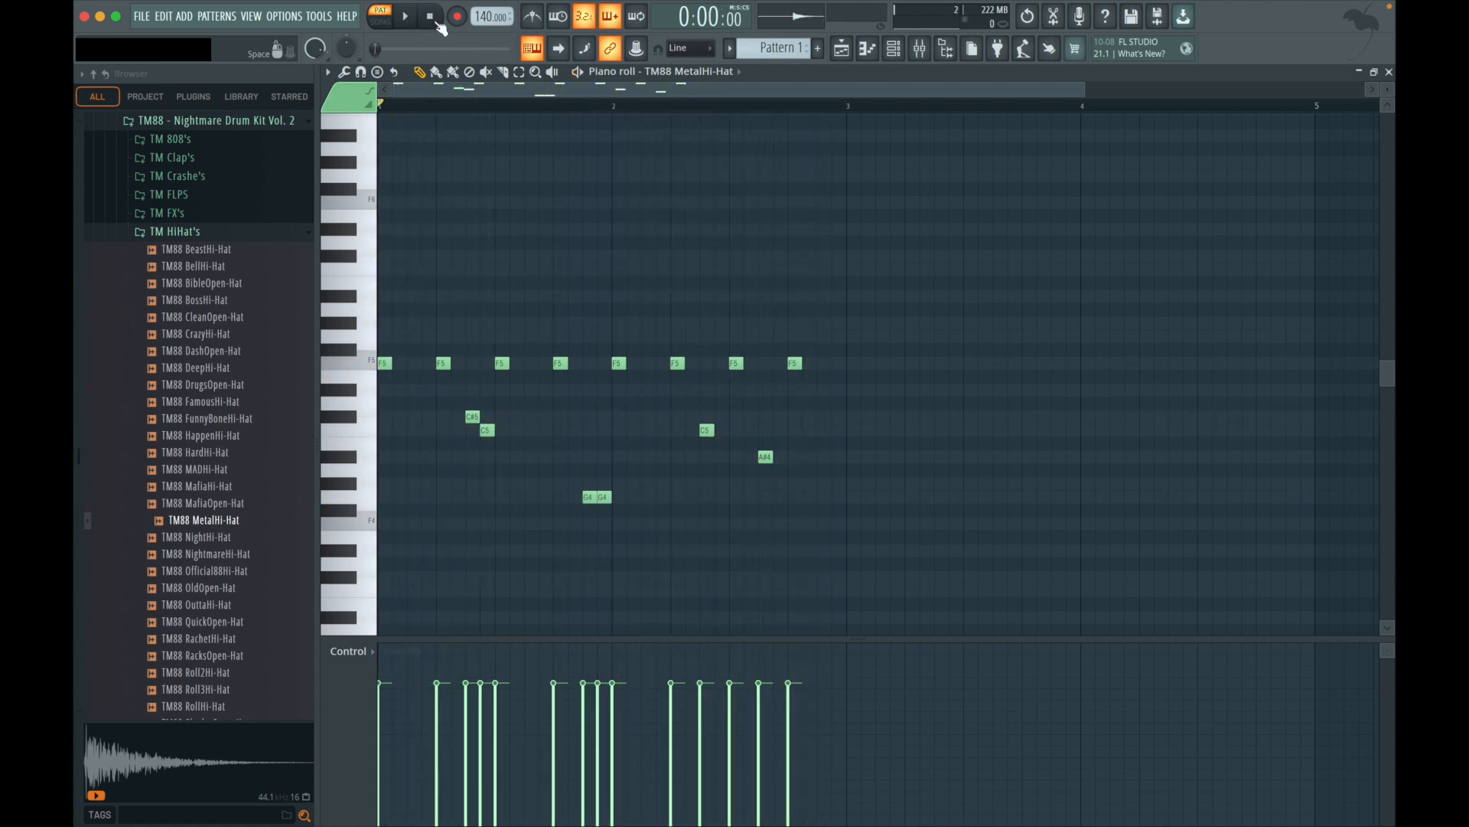
- Set the snap to 1/4 step and draw a roll of four short C5 notes between the first two beats of bar 2
scroll(460, 561, "up", 3)
scroll(460, 561, "down", 5)
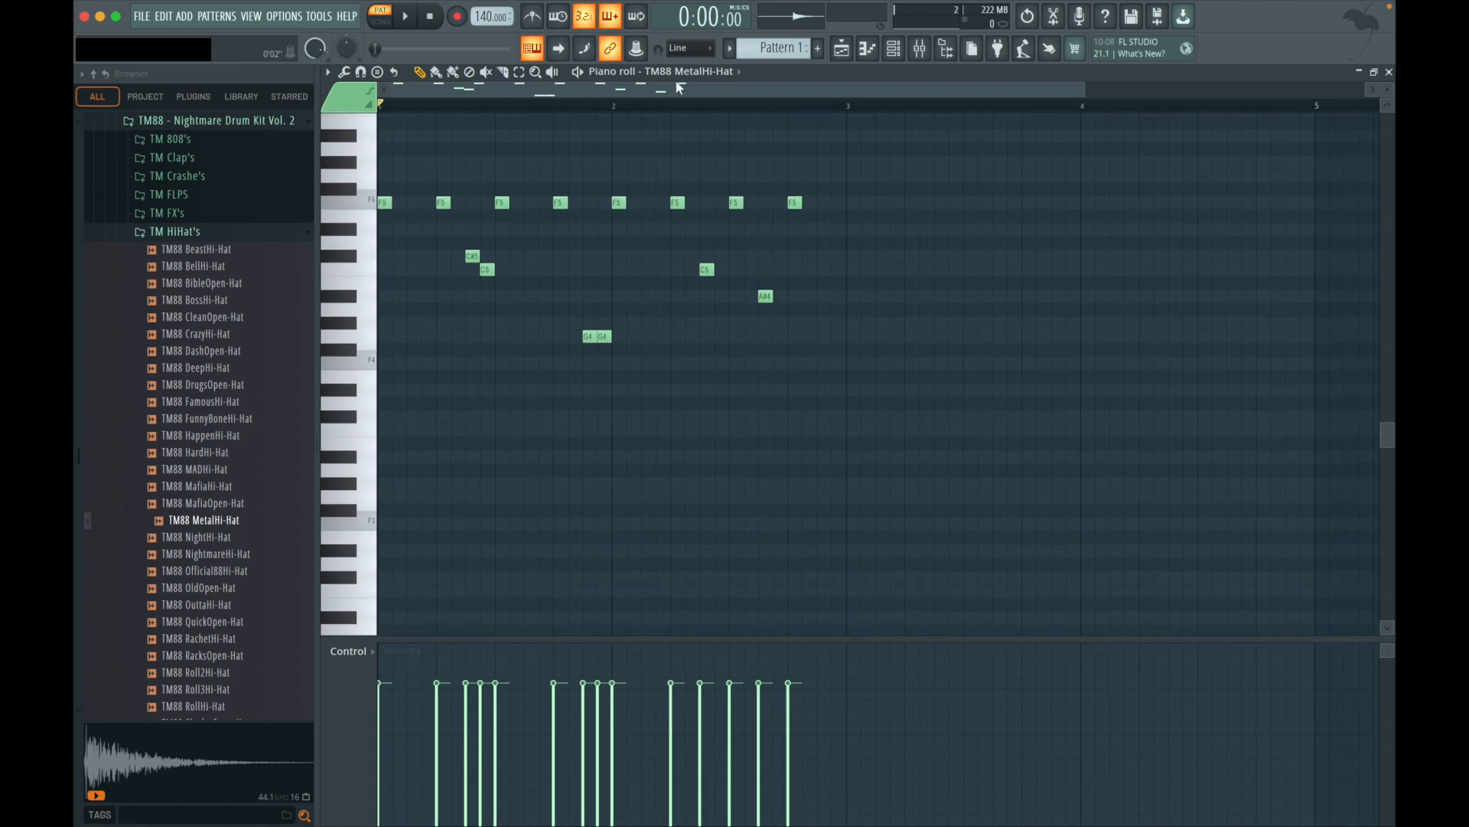
left_click(709, 52)
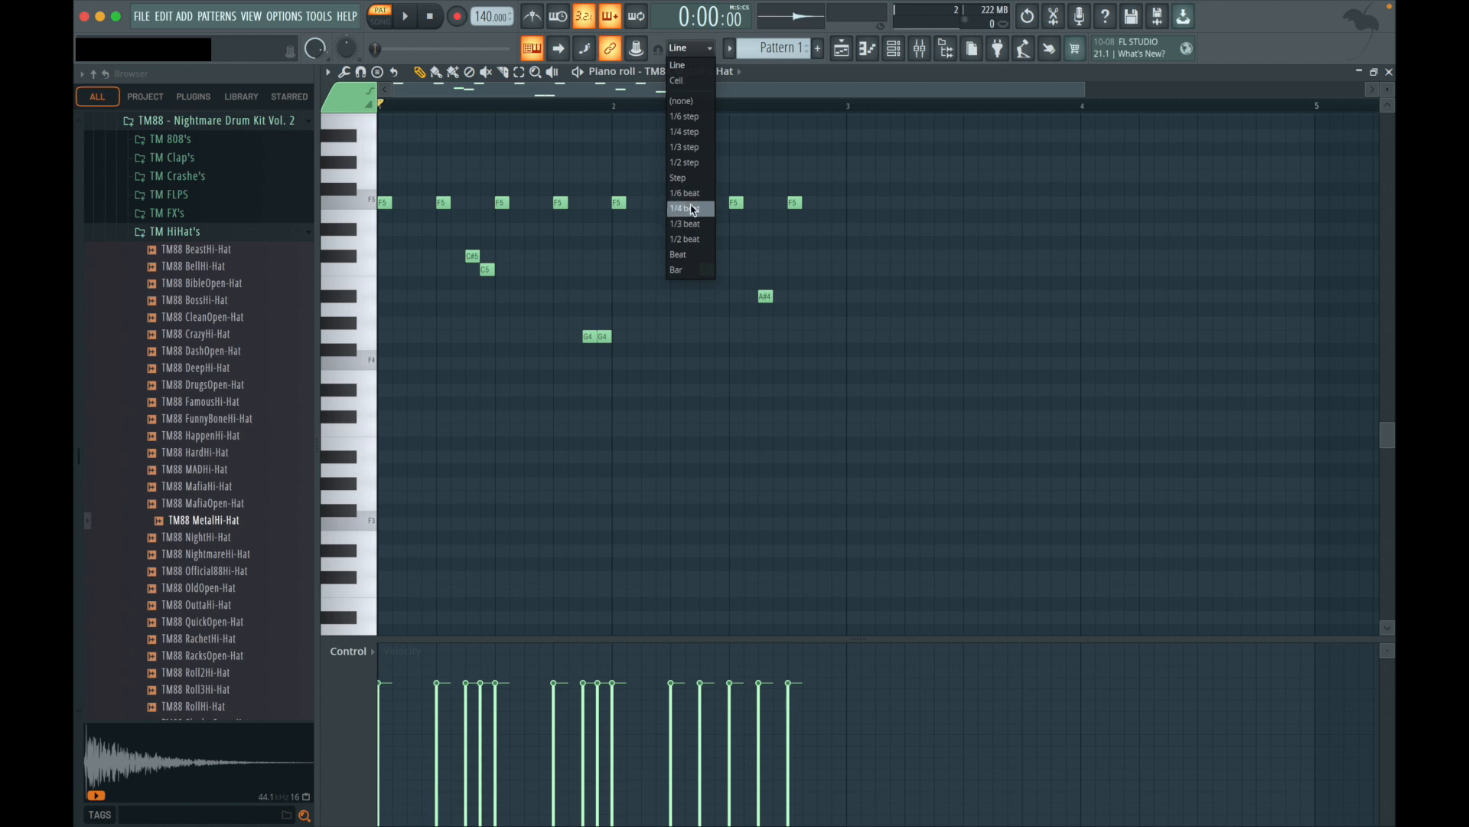
left_click(685, 131)
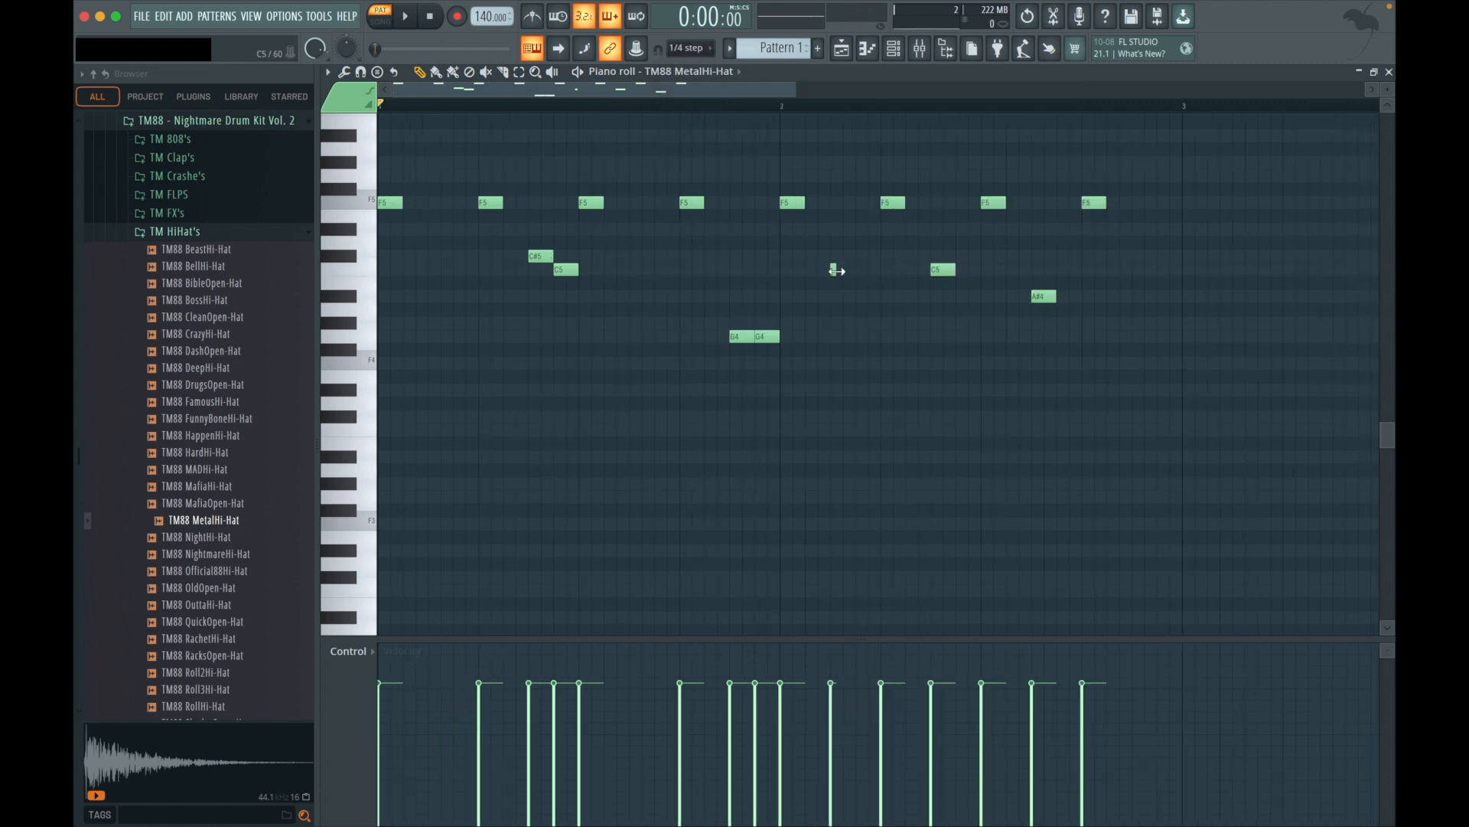
left_click(843, 270)
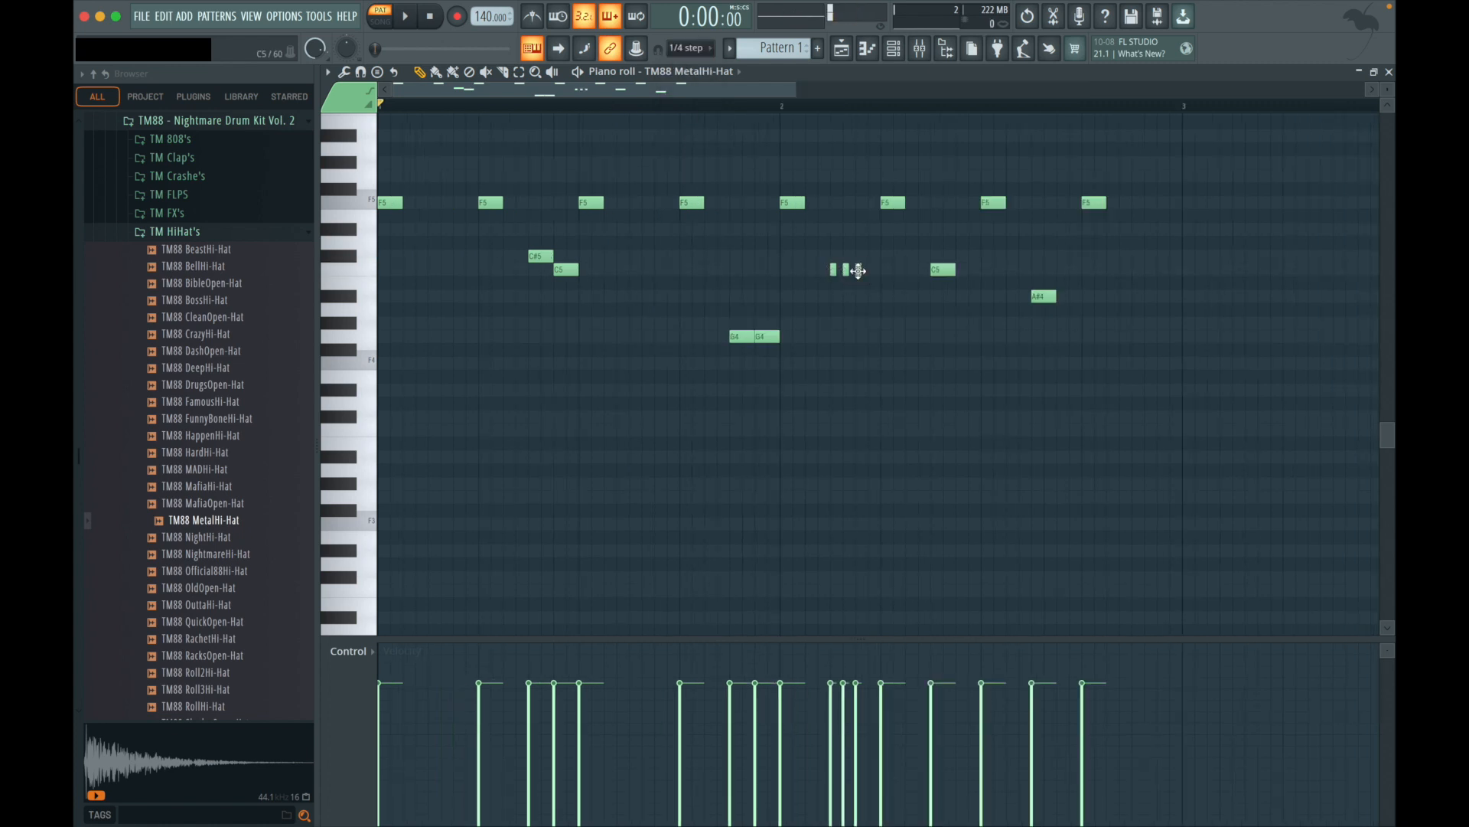
- Start playback and move the roll's last three notes down to A#4, G#4 and G4 for a descending pitch
key("space")
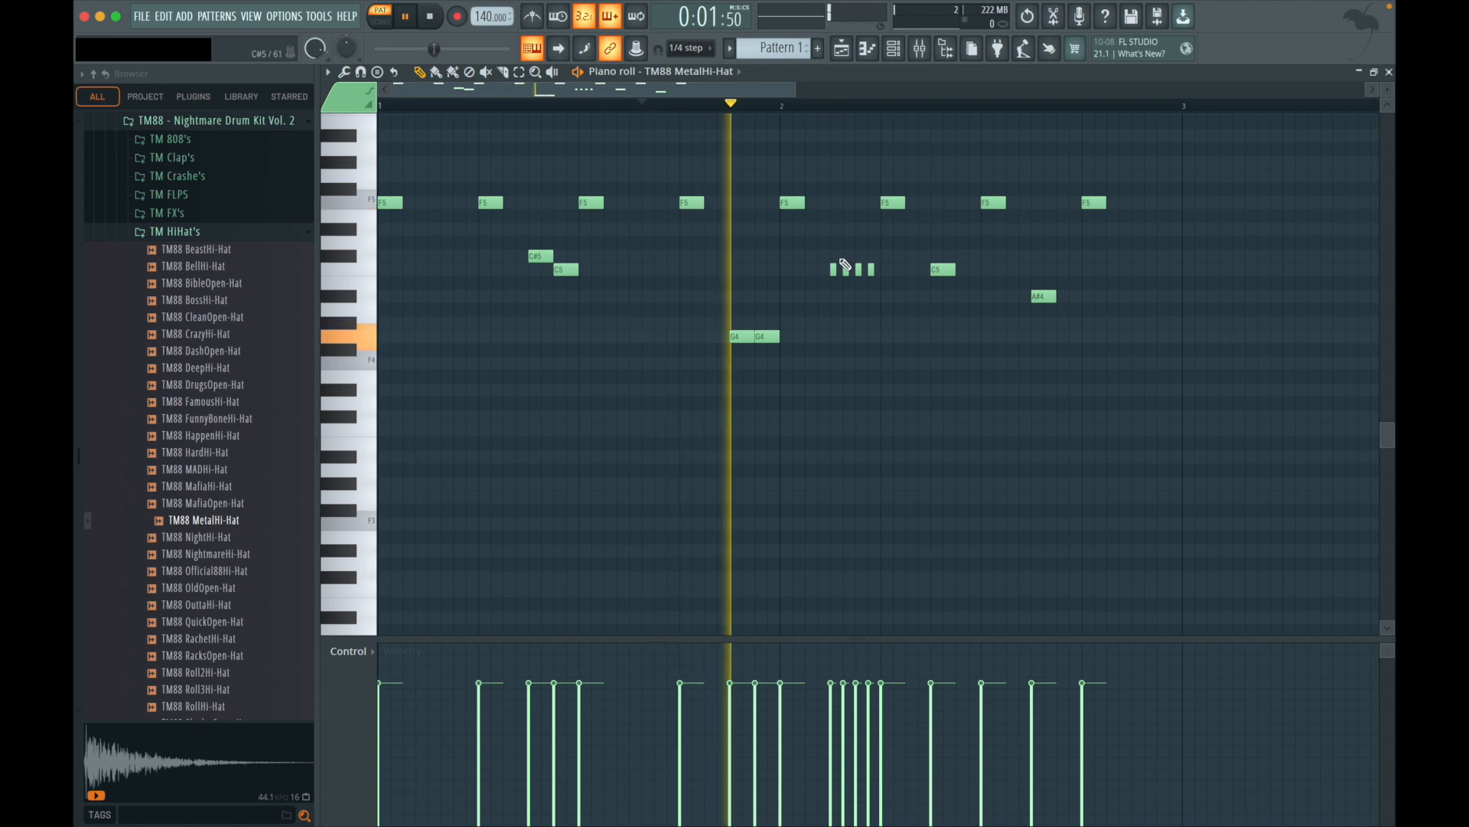
left_click_drag(845, 270, 857, 326)
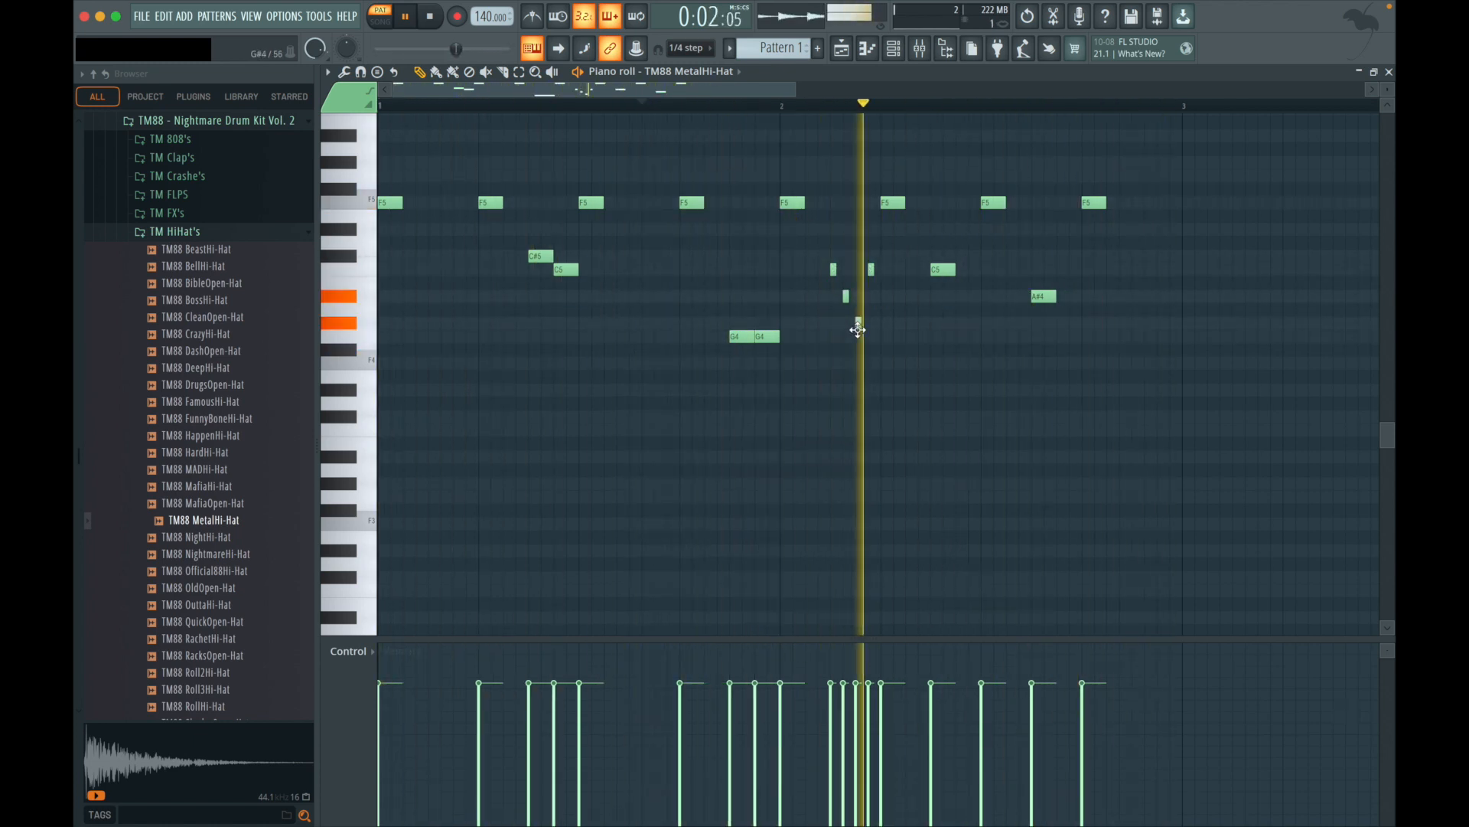
left_click_drag(871, 269, 873, 341)
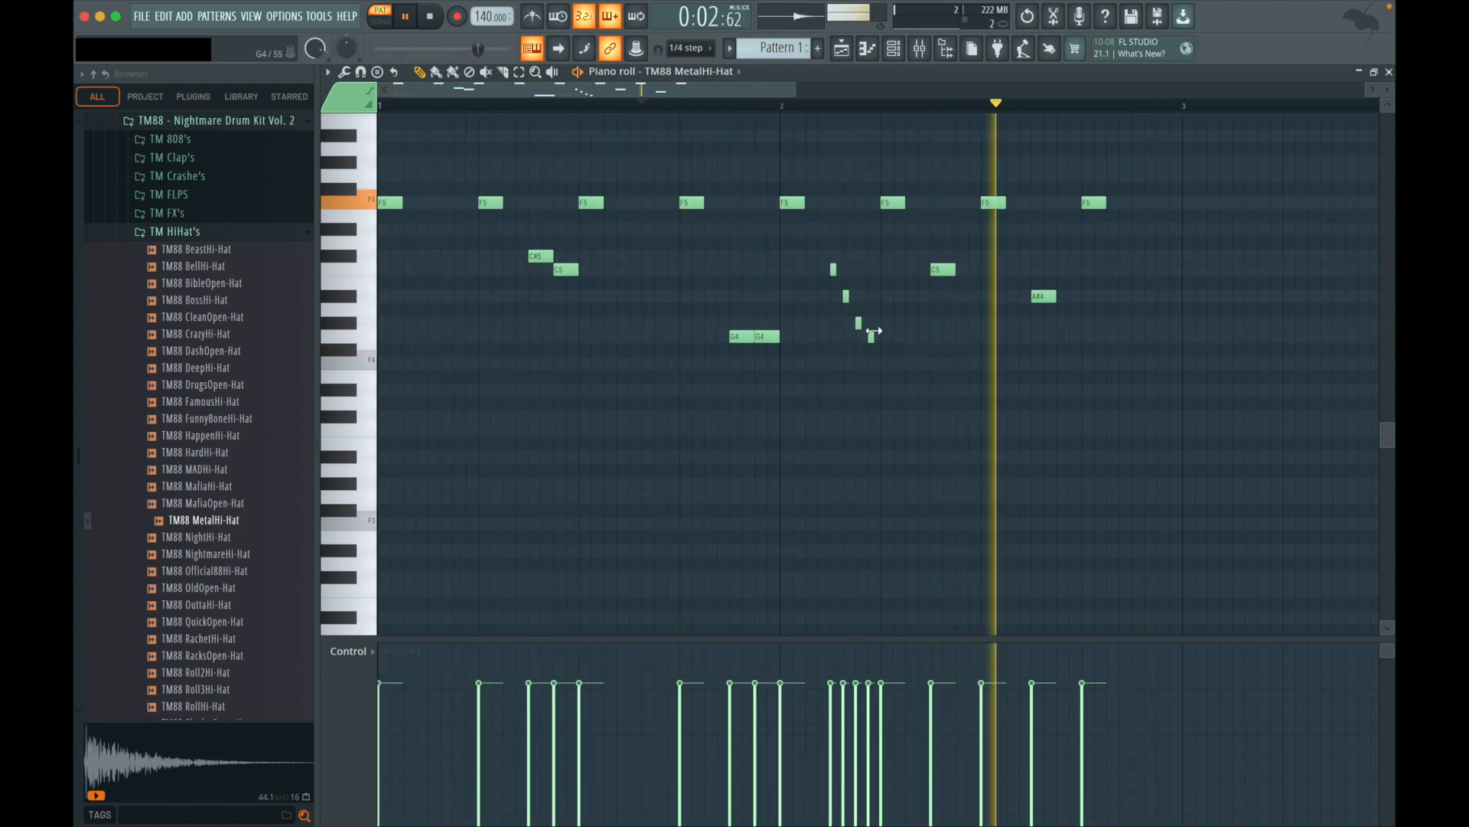
- Delete the two adjacent G4 notes at the end of bar 1 and stop playback
right_click(766, 336)
right_click(741, 336)
key("space")
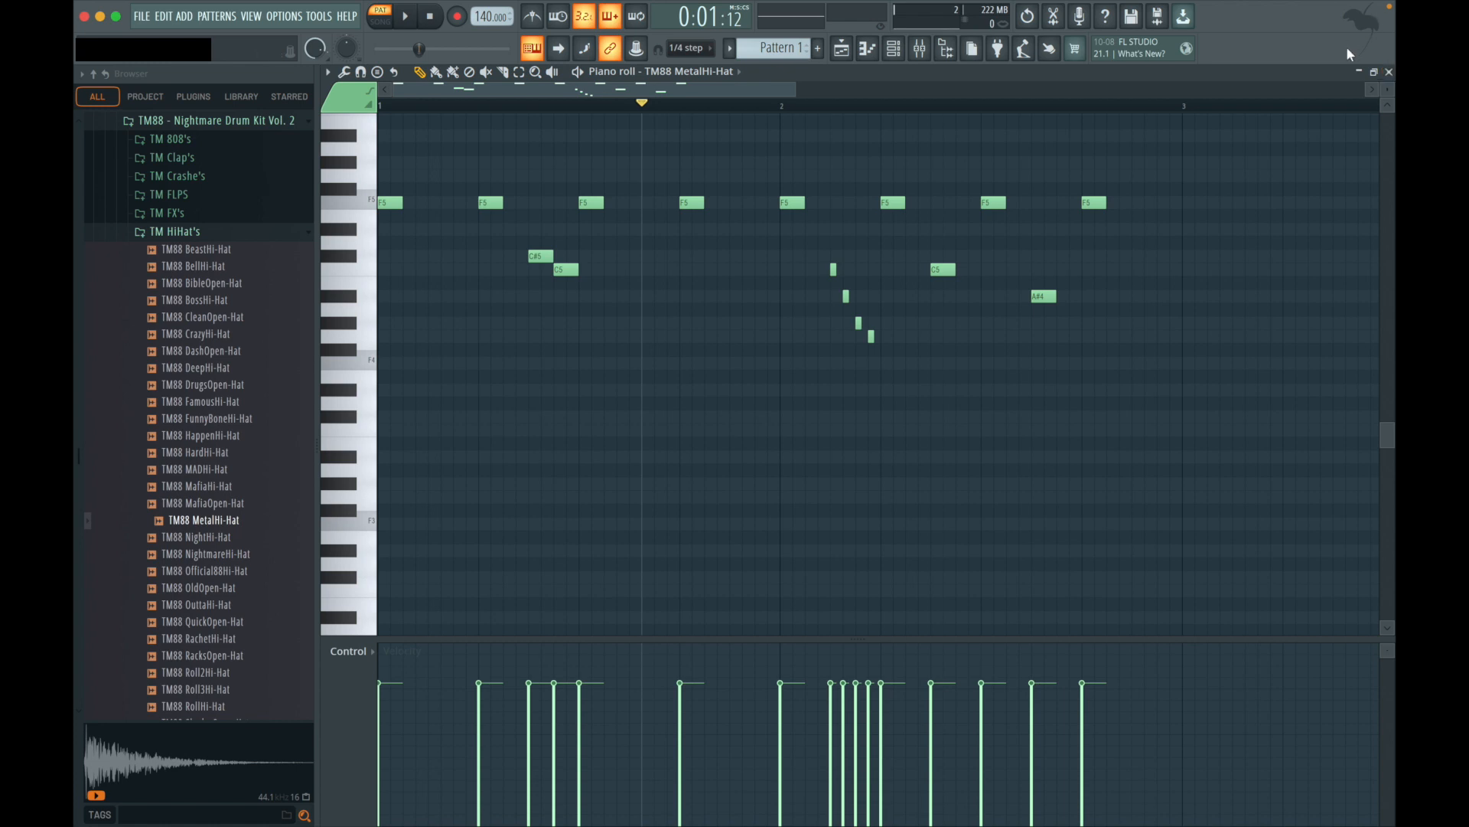
- Close the piano roll and cut the notes from the TM88 MetalHi-Hat channel
left_click(1389, 72)
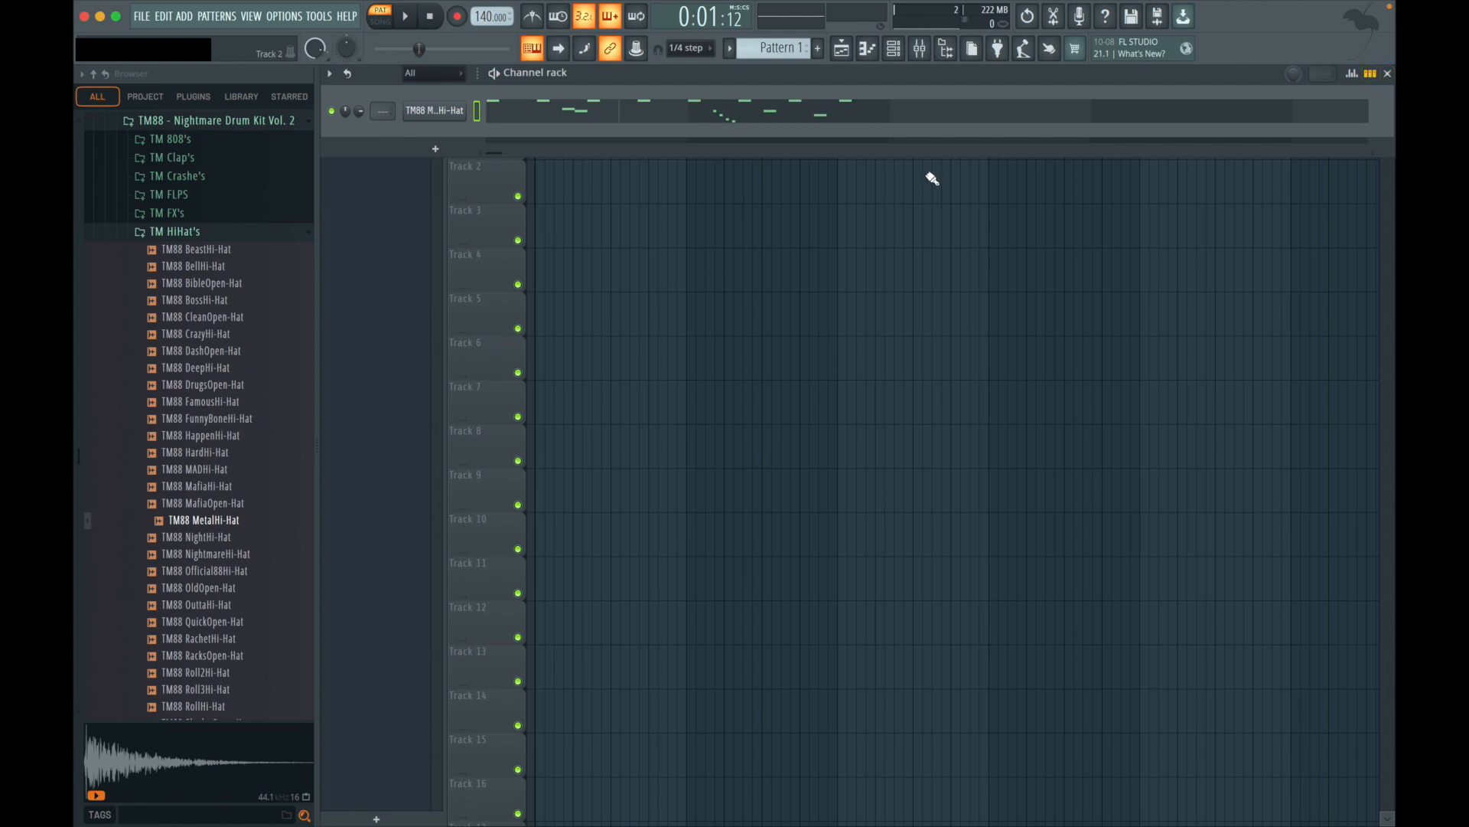
right_click(436, 113)
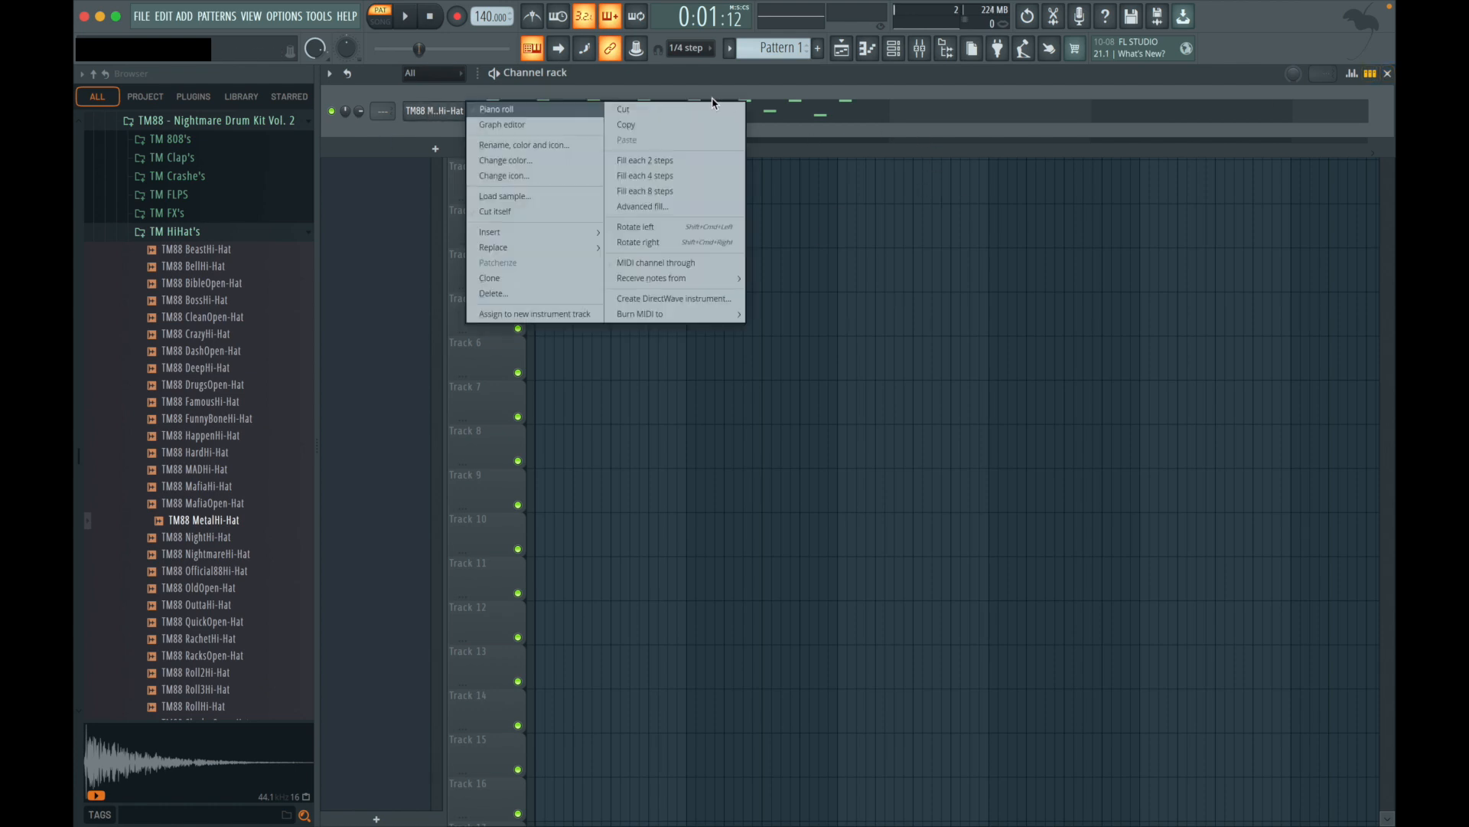
left_click(685, 113)
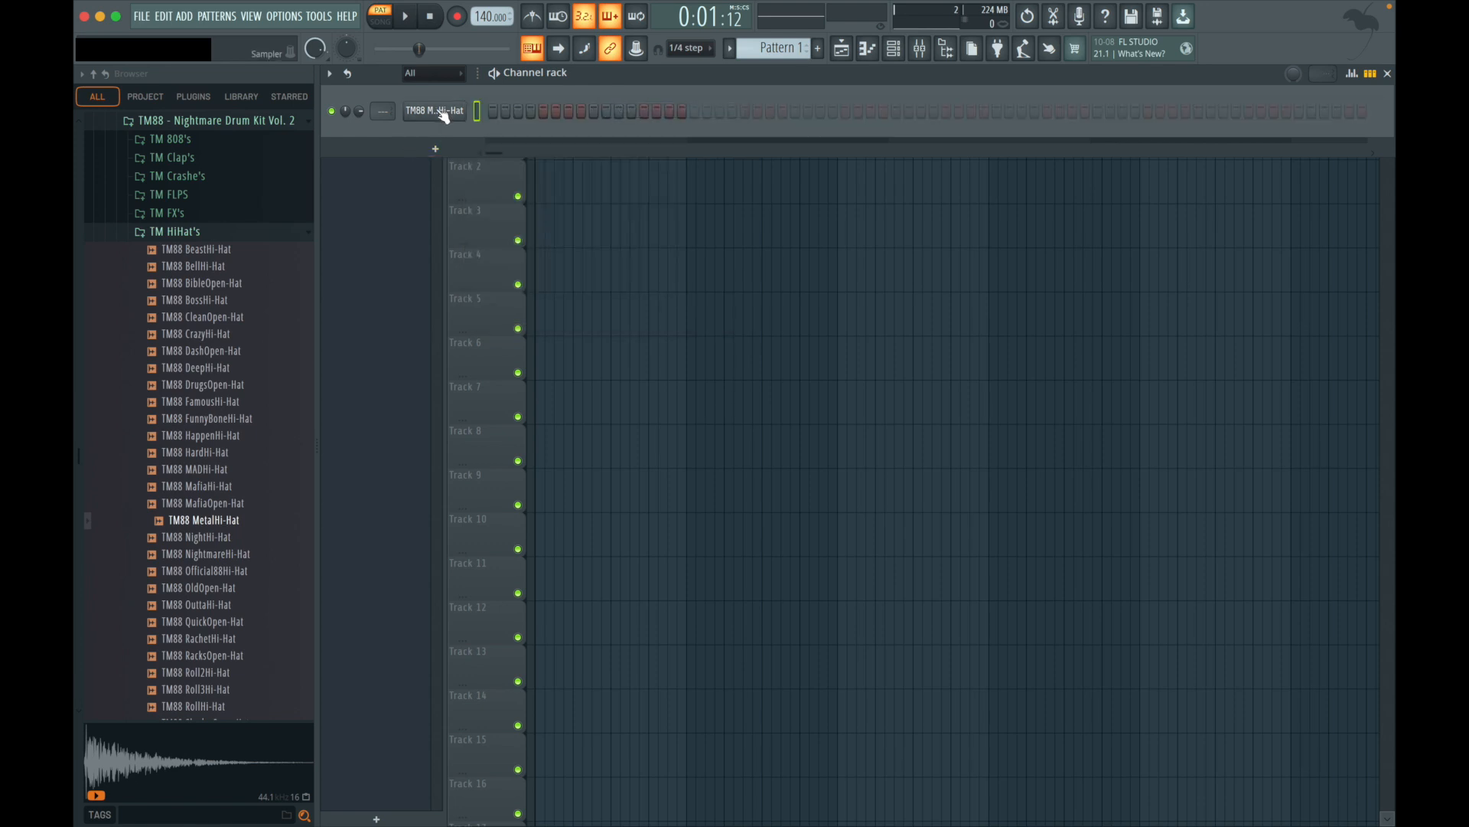
- Fill the TM88 MetalHi-Hat channel every 2 steps, start playback, and change the fill to every 4 steps
right_click(444, 115)
left_click(626, 158)
key("space")
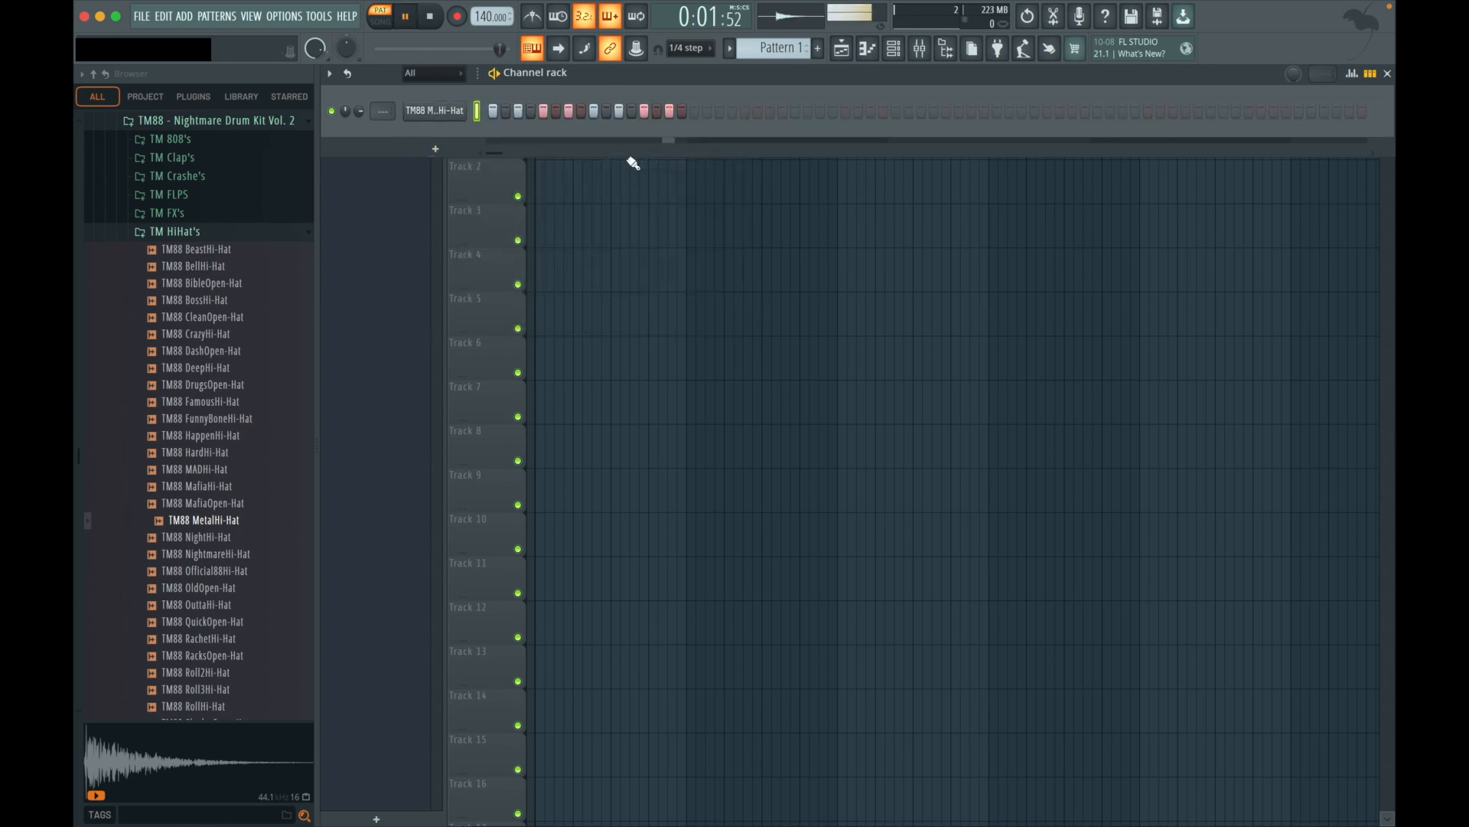
right_click(459, 111)
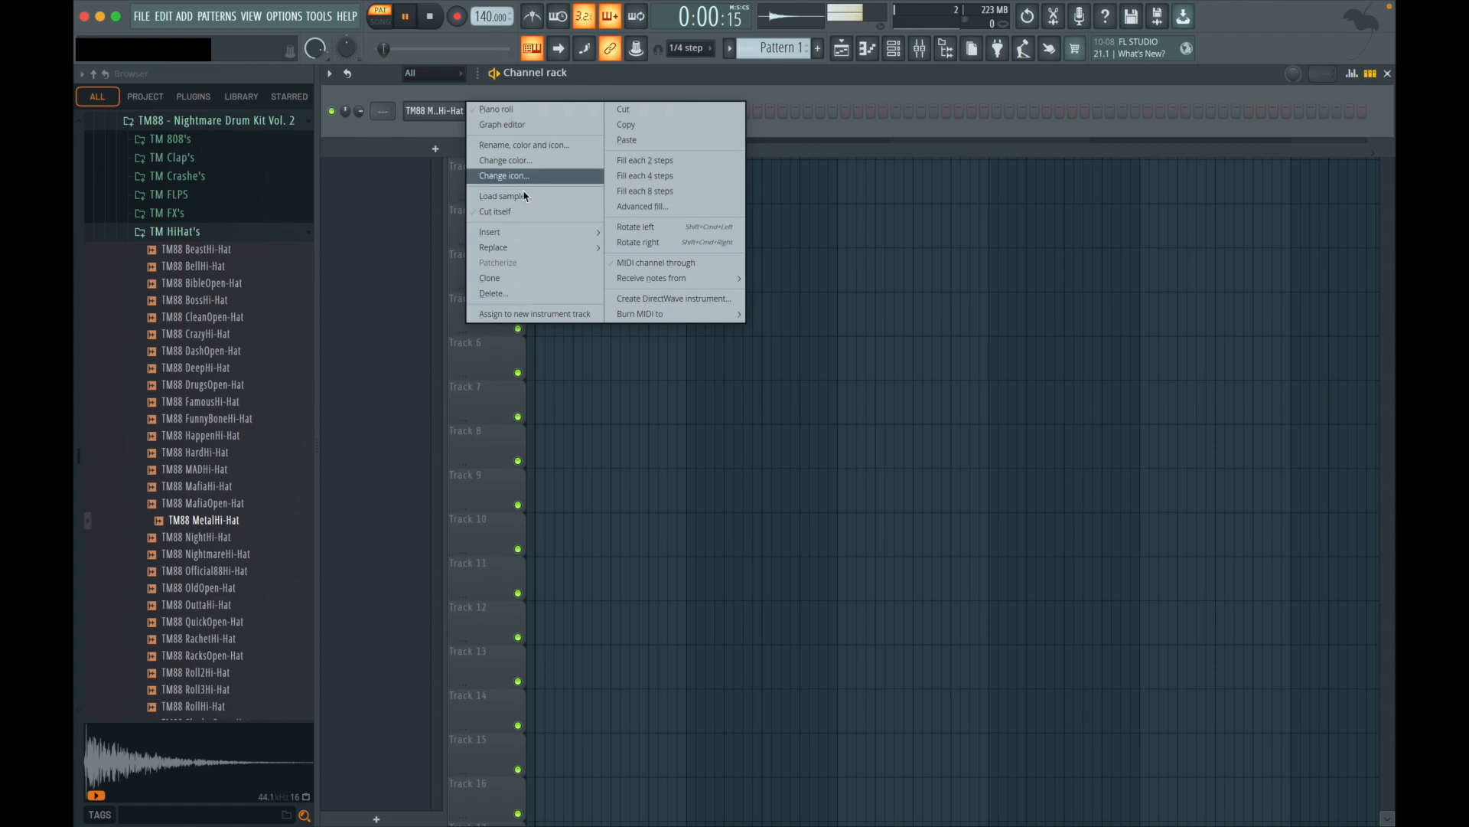
left_click(626, 180)
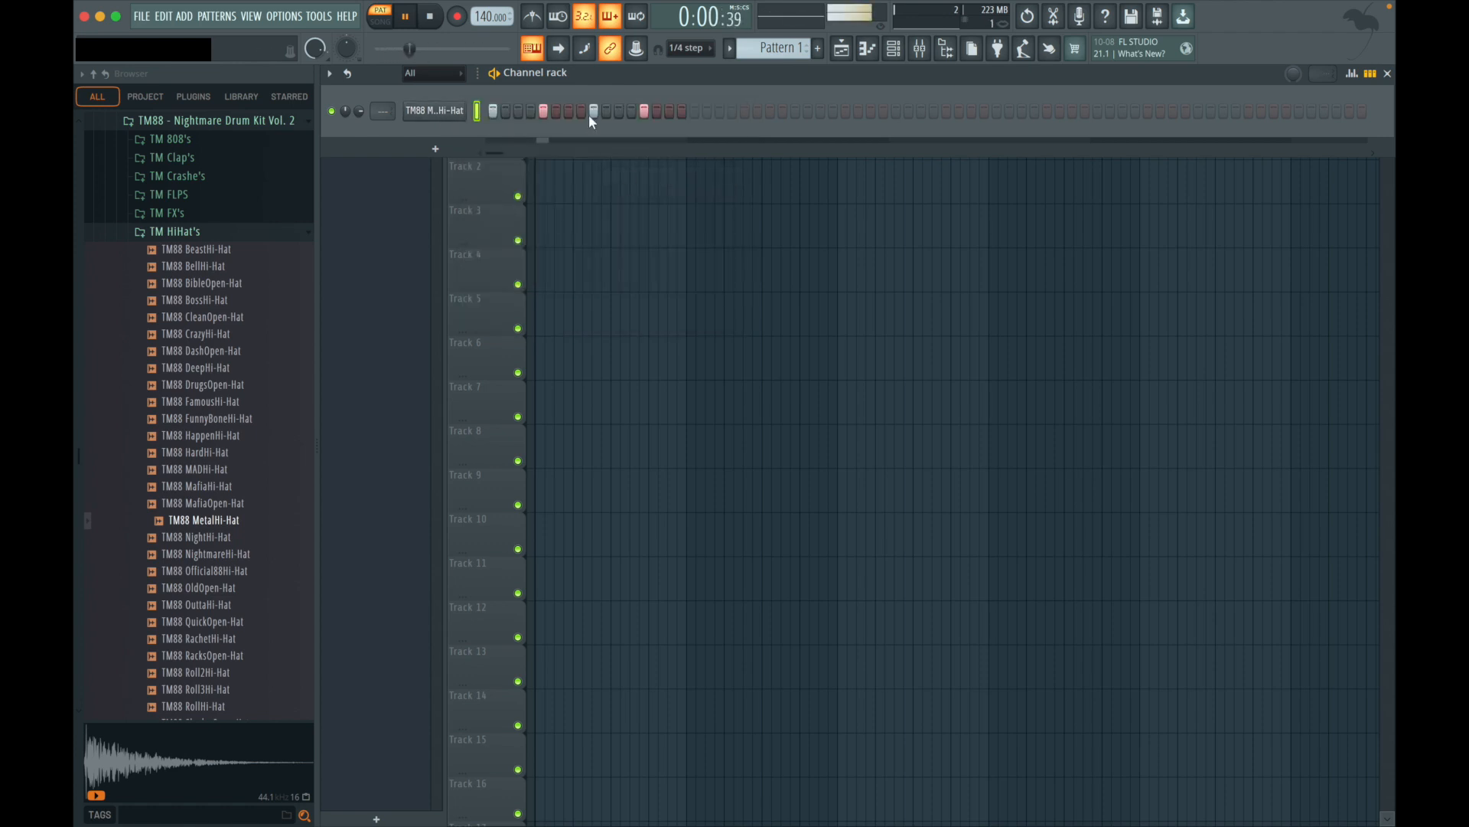